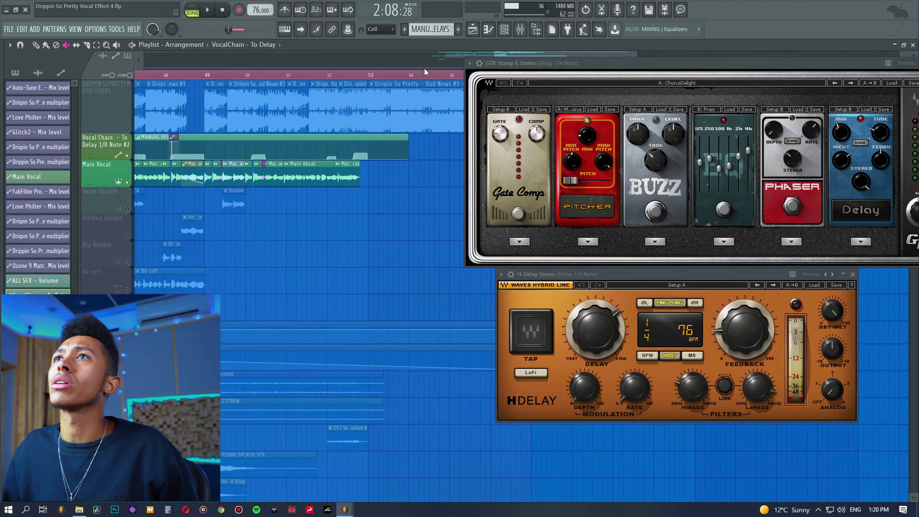
Play the song from bar 52, bring up the mixer, and nudge the H-Delay window higher.
click(344, 75)
scroll(362, 81, up, 4)
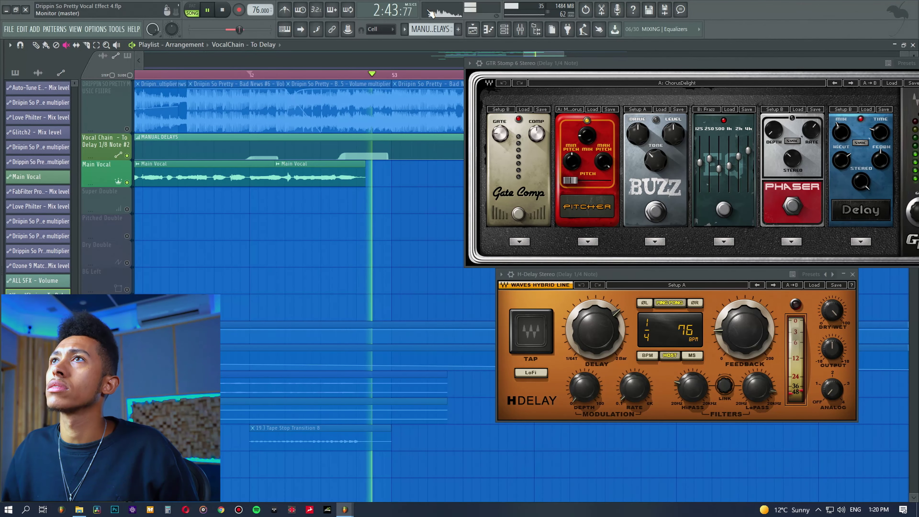
key(F9)
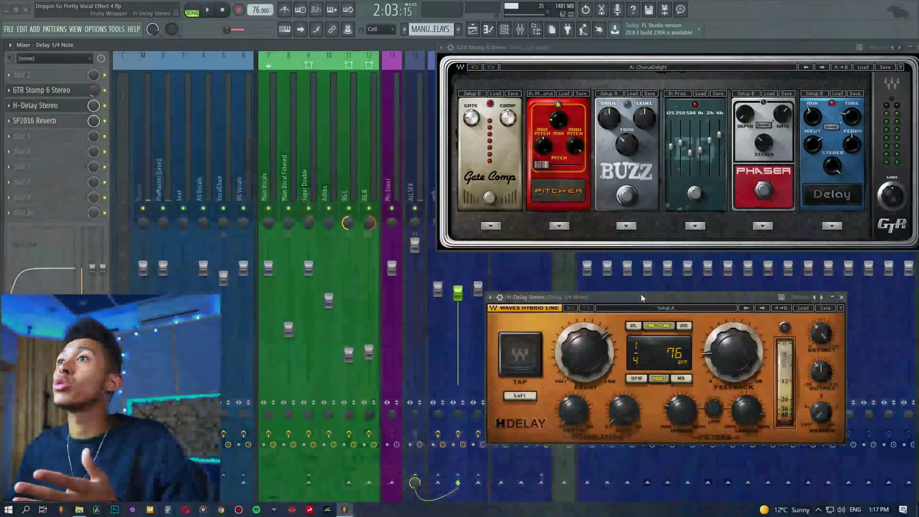
drag(641, 294, 641, 287)
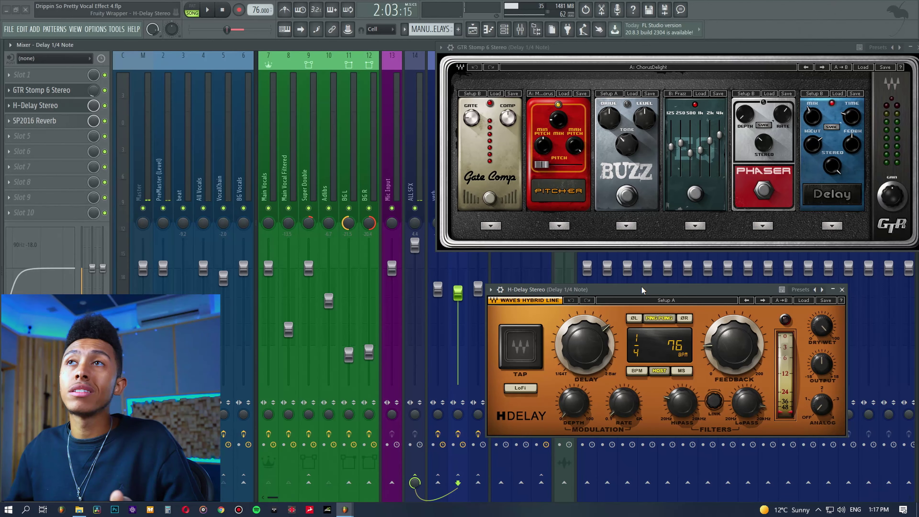
Shift the GTR Stomp window, then deselect the MANUAL DELAYS clip in the playlist.
drag(620, 46, 611, 60)
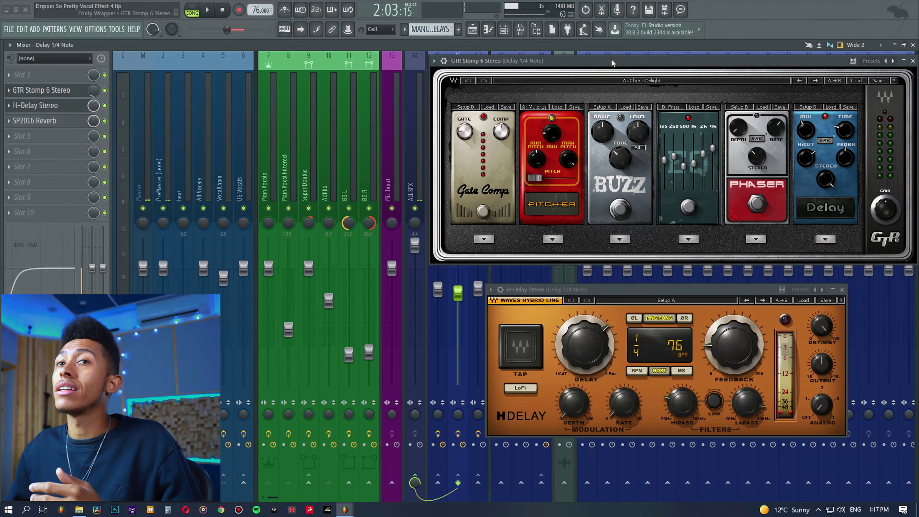
click(483, 32)
drag(408, 62, 449, 68)
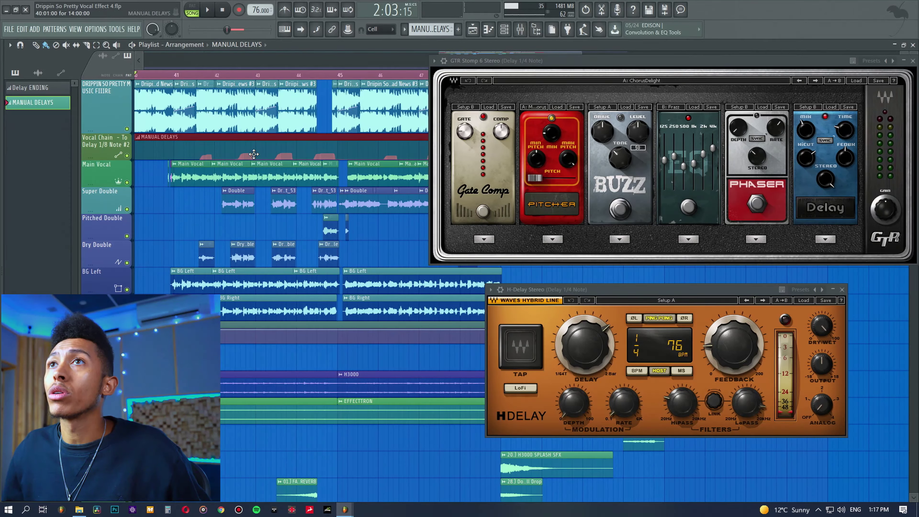
click(233, 152)
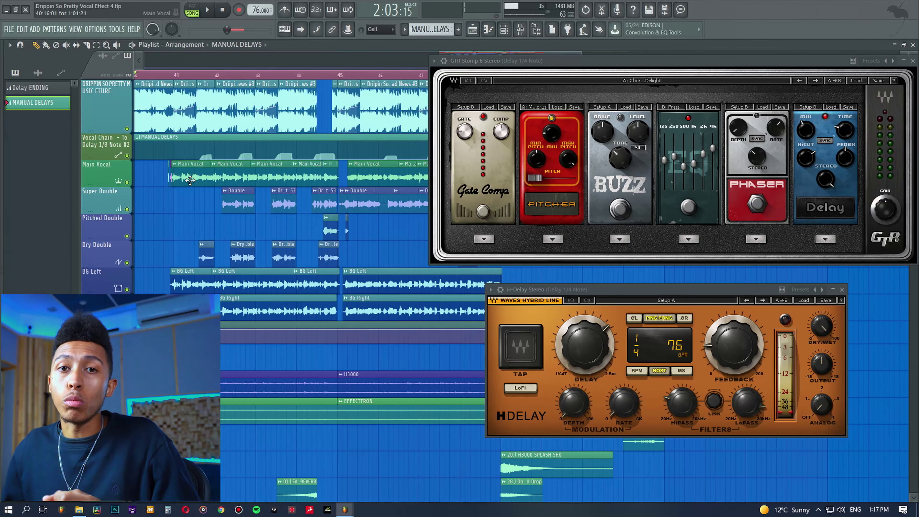
Start playback and stack the GTR Stomp window directly below H-Delay in the mixer.
click(519, 29)
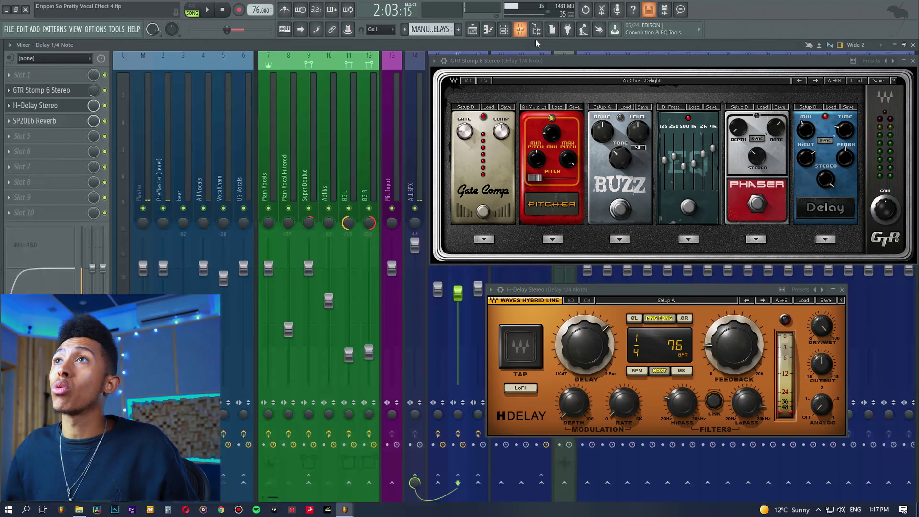
drag(543, 61, 448, 78)
drag(656, 81, 696, 74)
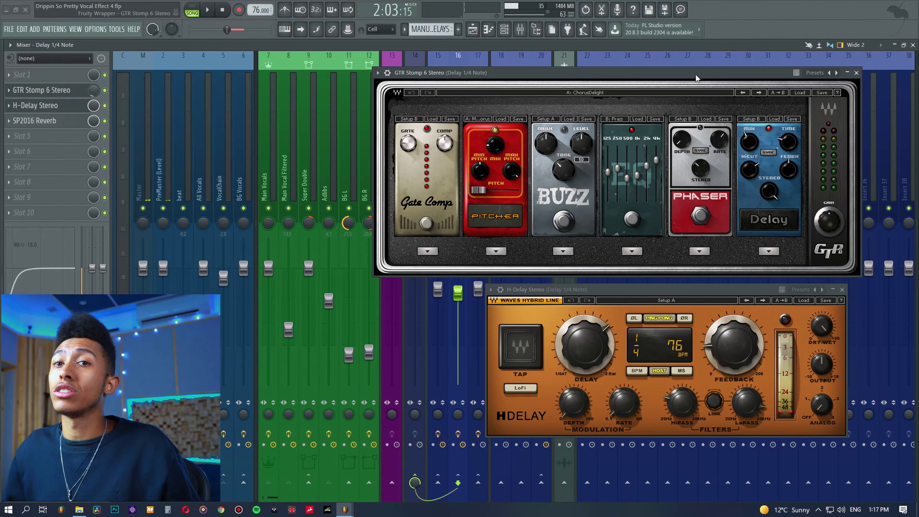
click(472, 28)
key(space)
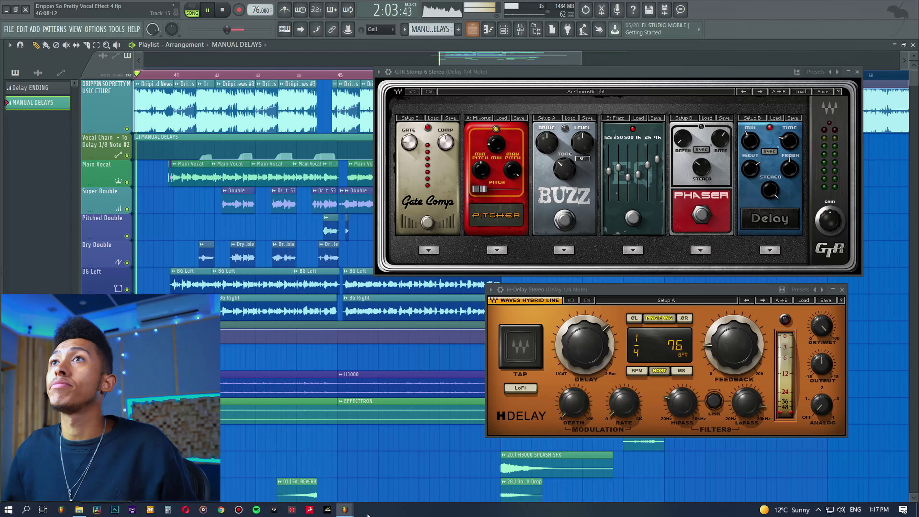
click(520, 29)
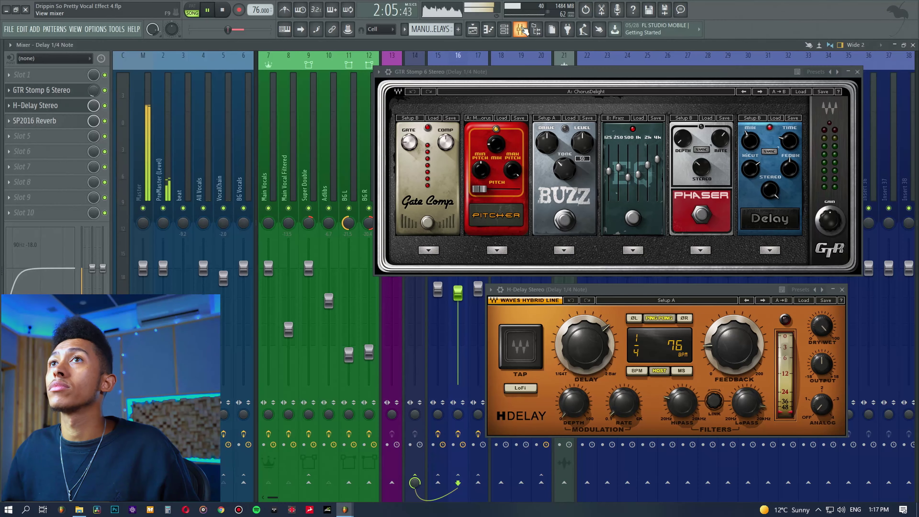
drag(530, 74, 653, 114)
drag(668, 325, 665, 283)
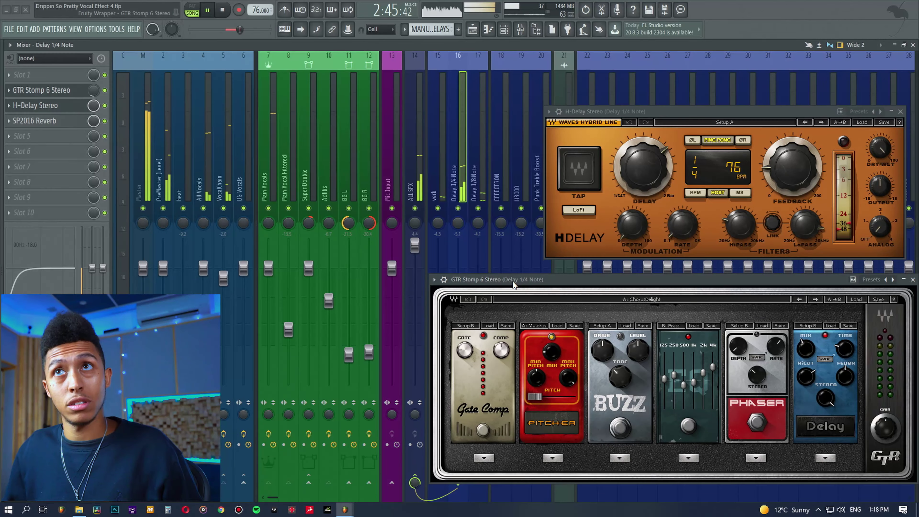
Stop playback, letting the song position return to 2:03.
key(space)
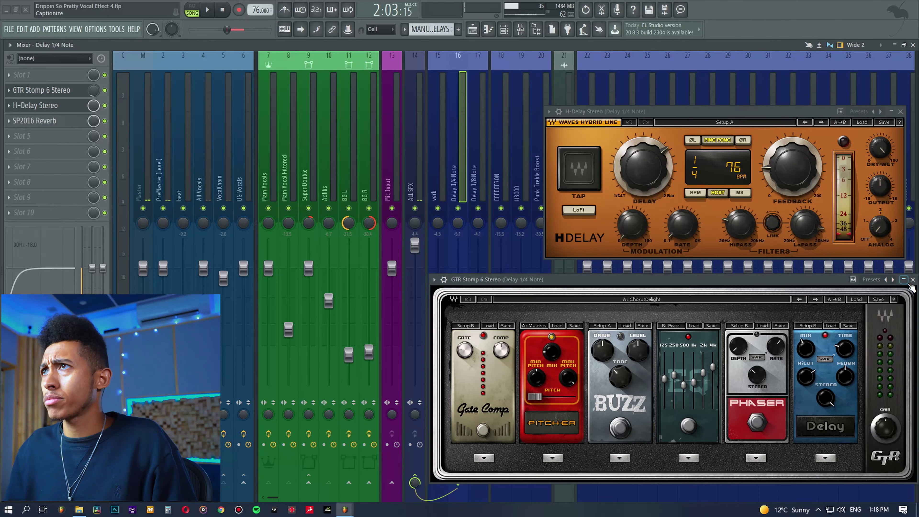
Close GTR Stomp 6 and inspect the effects on VocalChain, Delay 1/4 Note and Delay 1/8 Note.
click(904, 281)
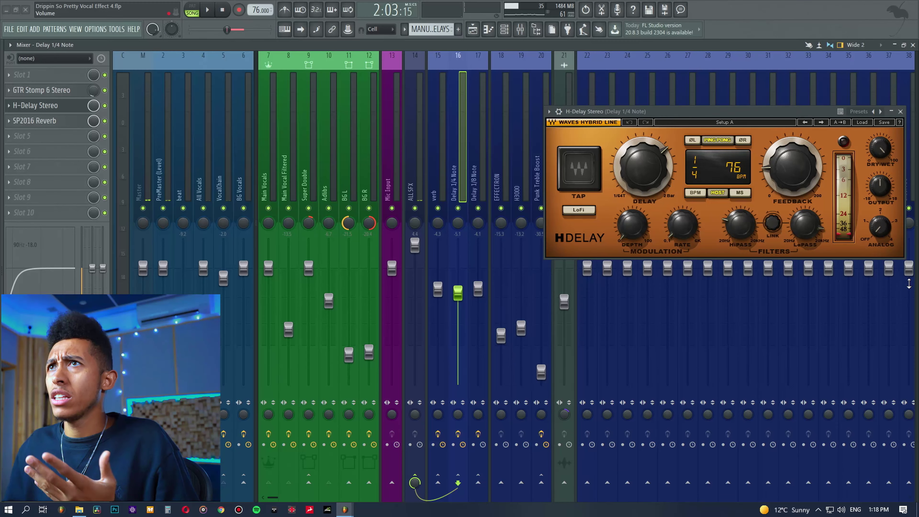
click(223, 160)
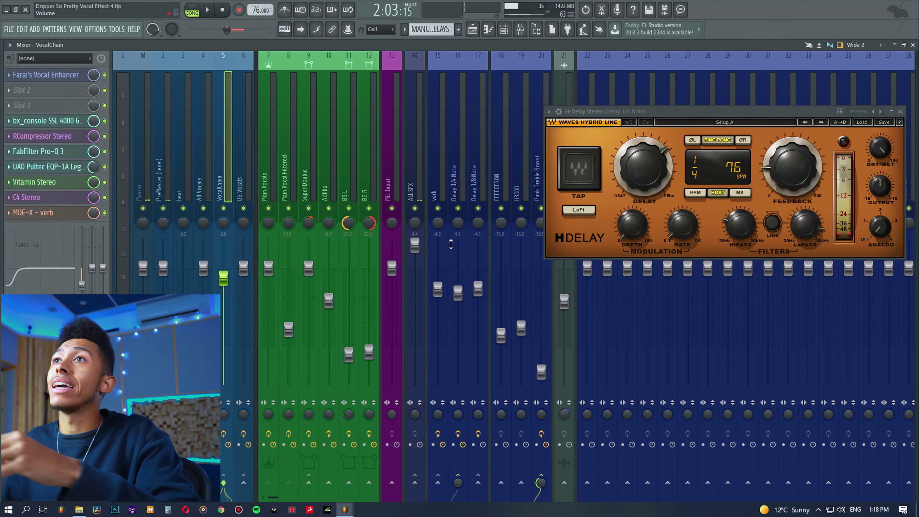
click(461, 180)
click(472, 181)
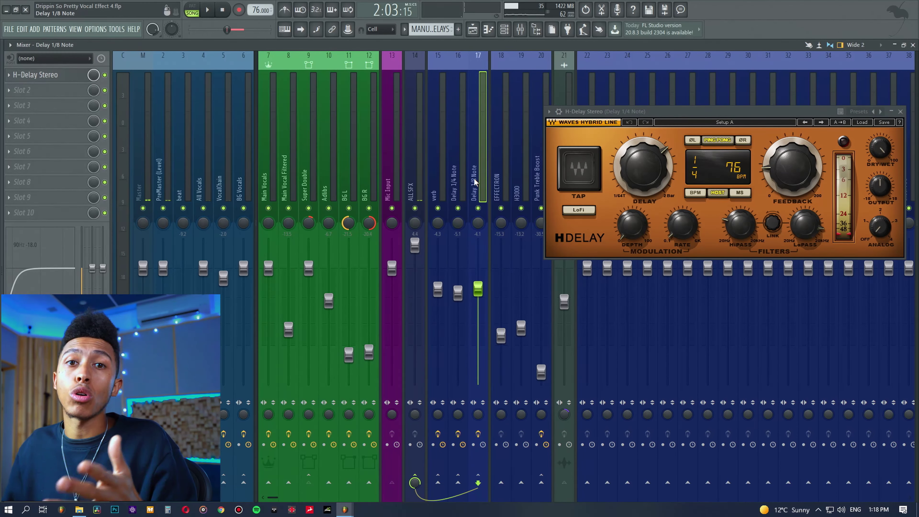
click(227, 143)
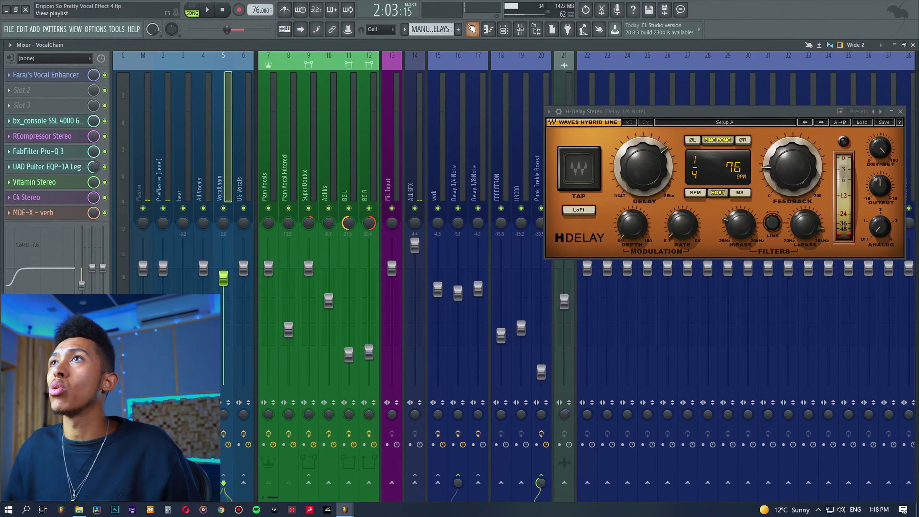
right_click(457, 483)
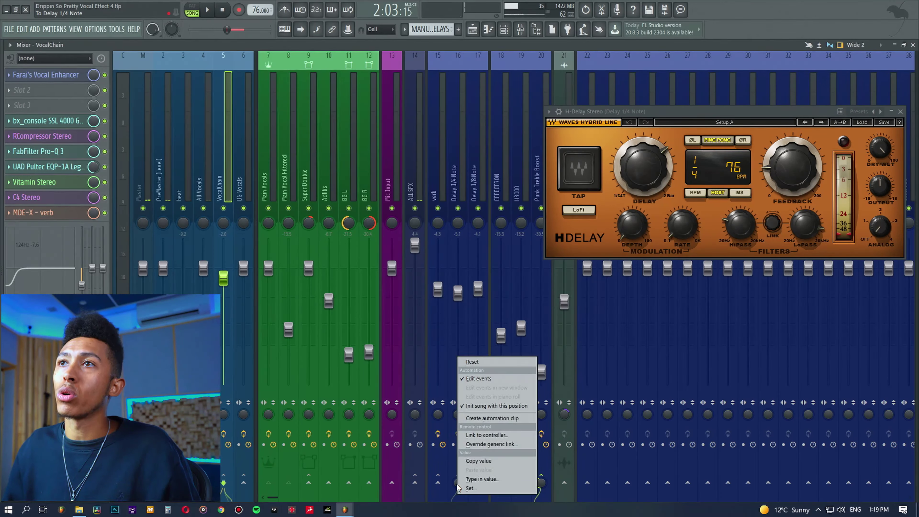
Review the VocalChain – To Delay 1/4 Note automation events and recording options, ending on the playlist.
click(472, 29)
double_click(346, 151)
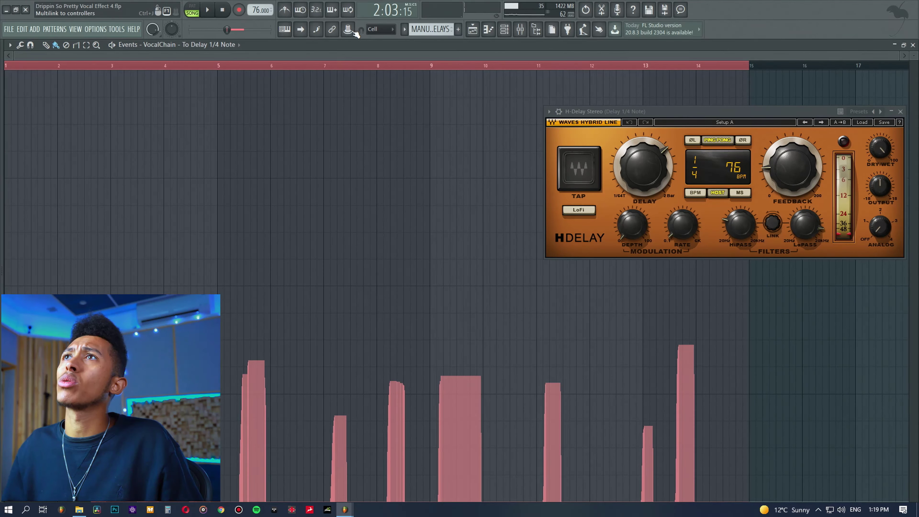
right_click(239, 10)
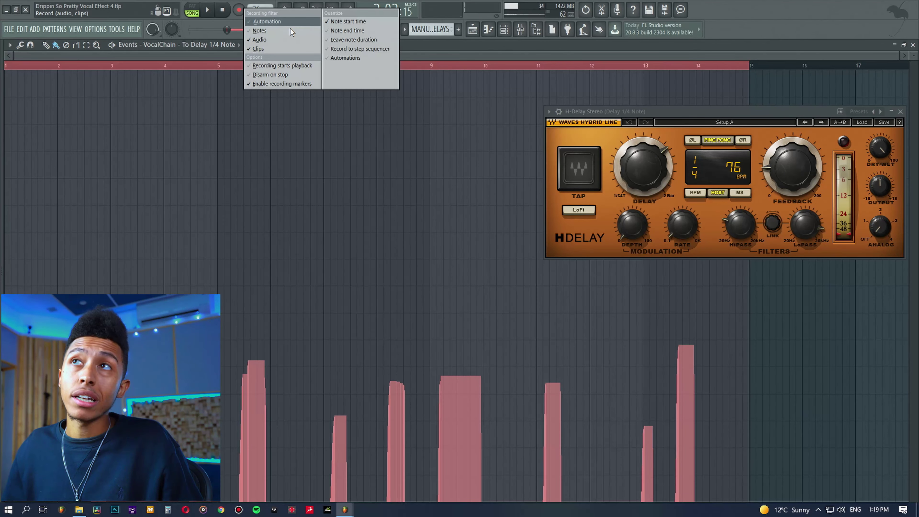
click(519, 31)
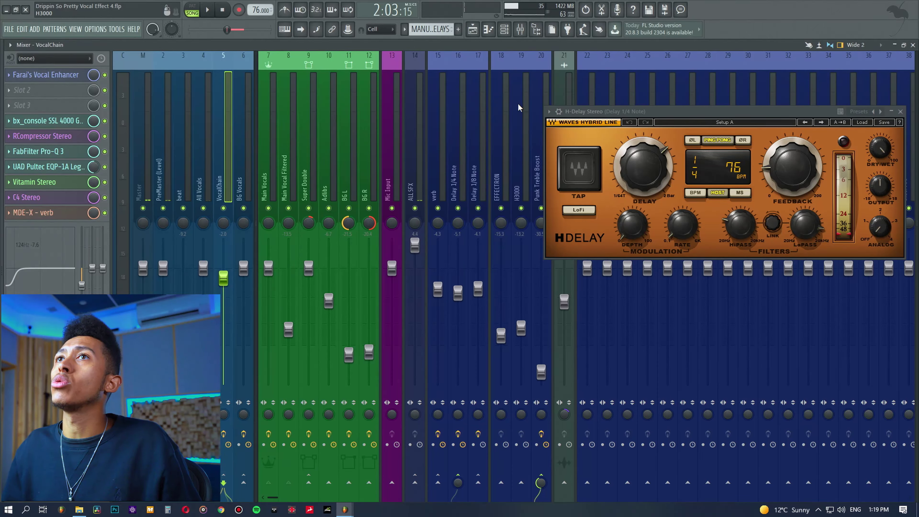
right_click(455, 483)
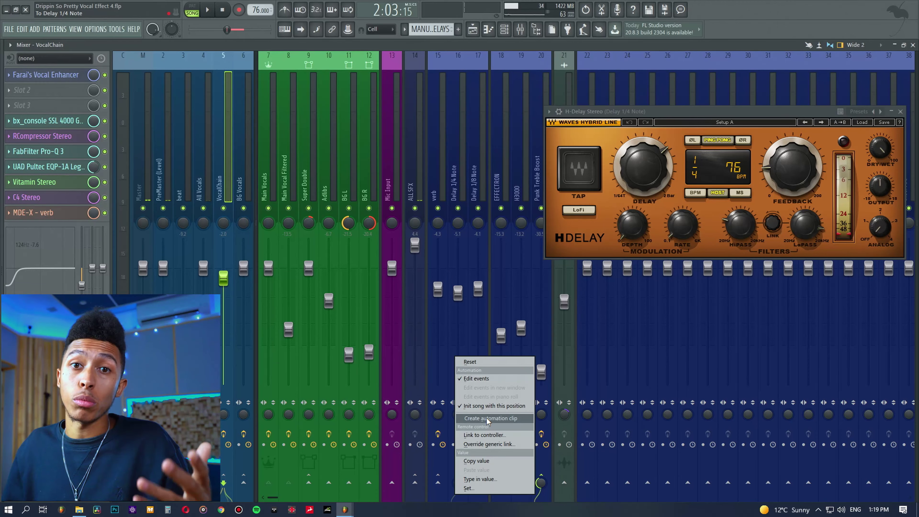
click(476, 32)
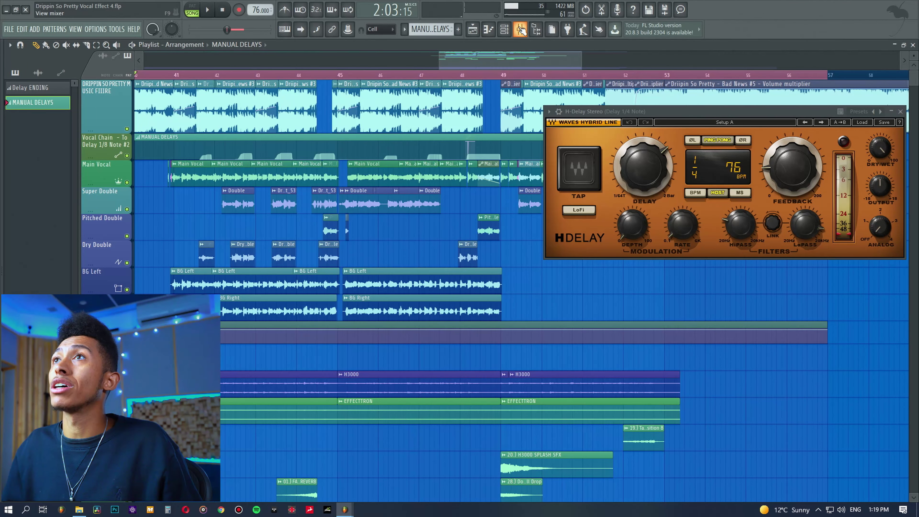
Rename mixer insert 25 to Delay.
click(521, 31)
drag(825, 116, 526, 57)
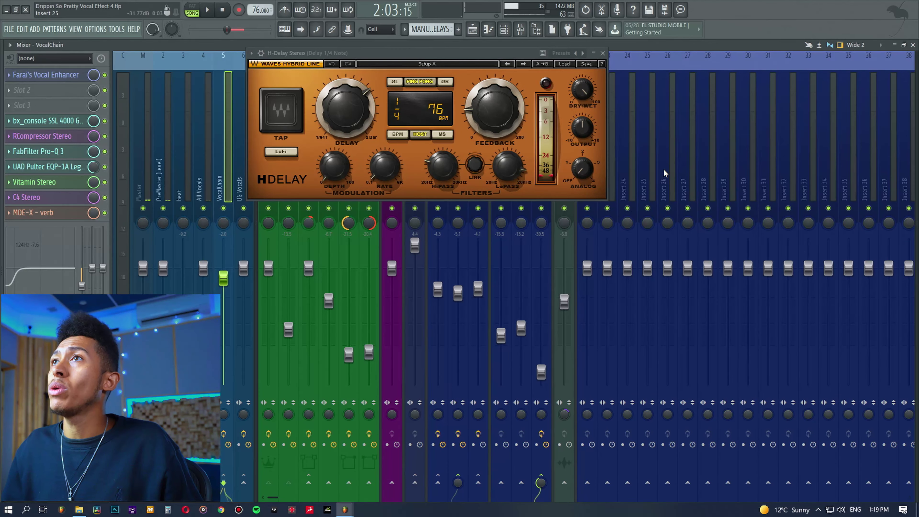
click(651, 152)
key(F2)
text(Delay)
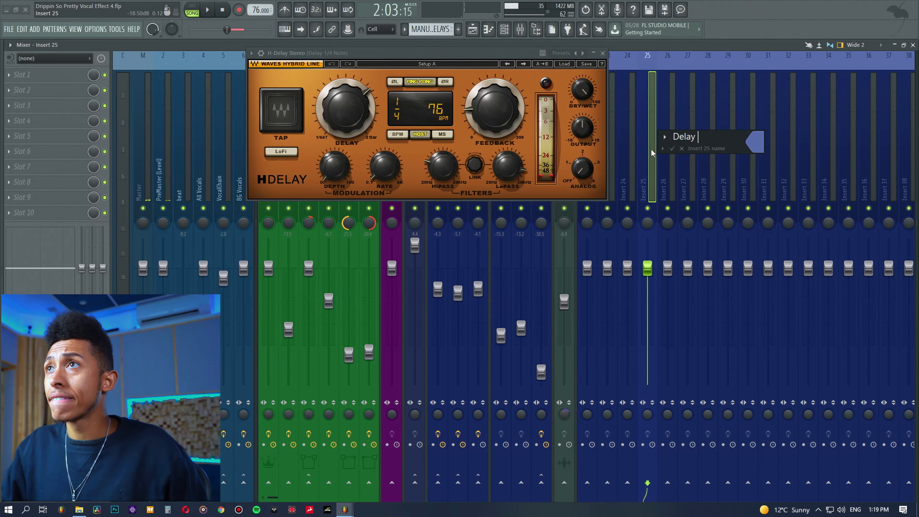
key(Return)
Send VocalChain to the Delay insert and create an automation clip for that send.
click(223, 152)
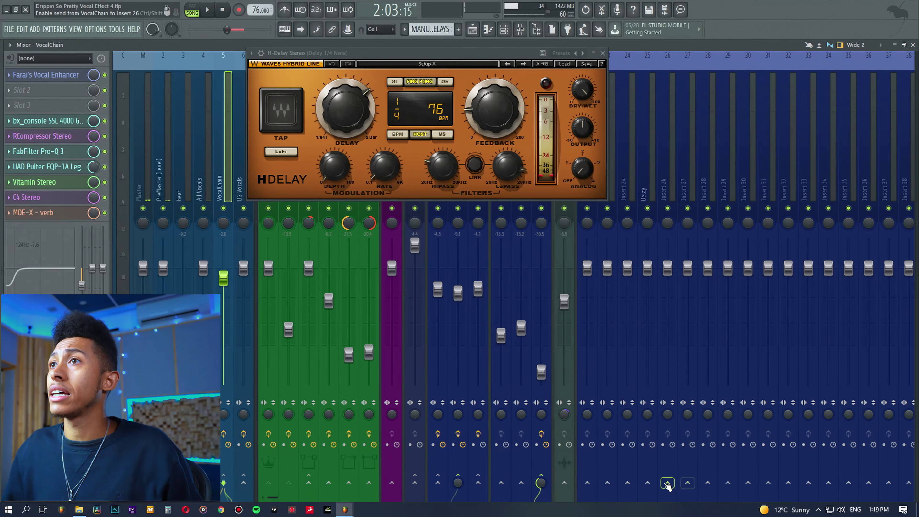
click(648, 482)
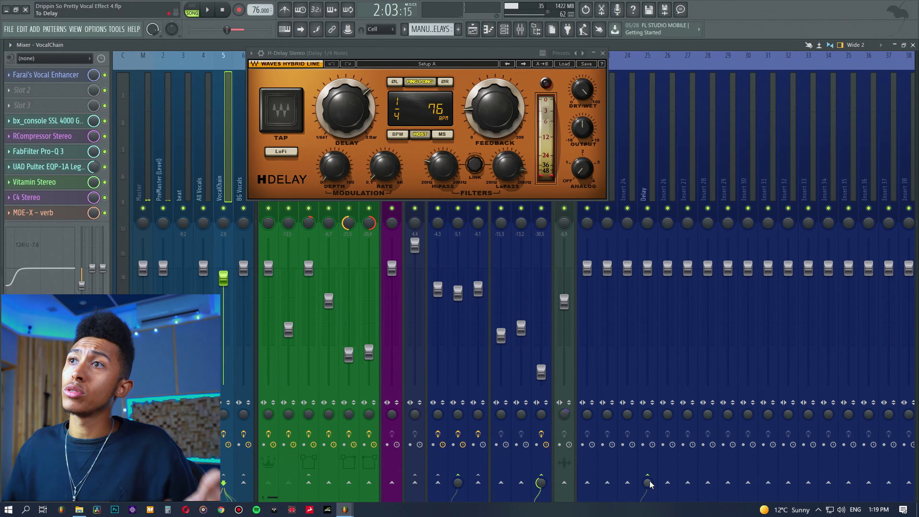
right_click(648, 482)
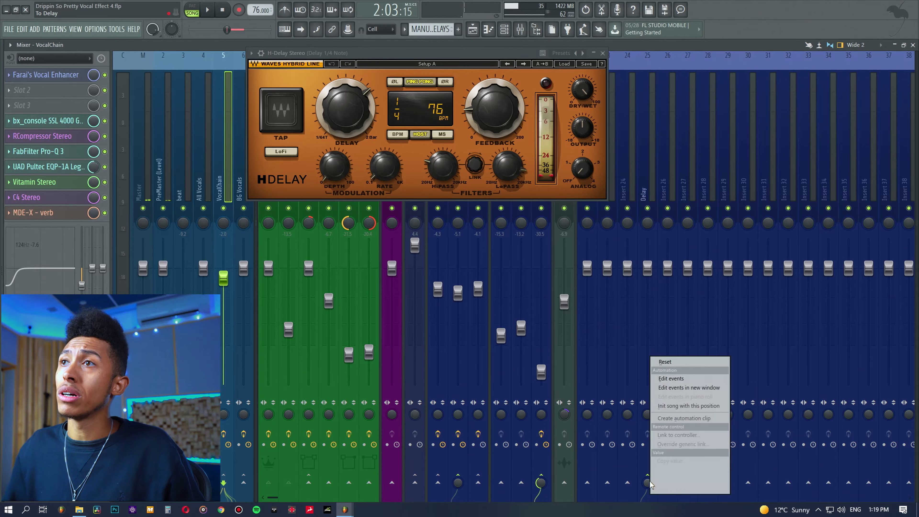
click(675, 419)
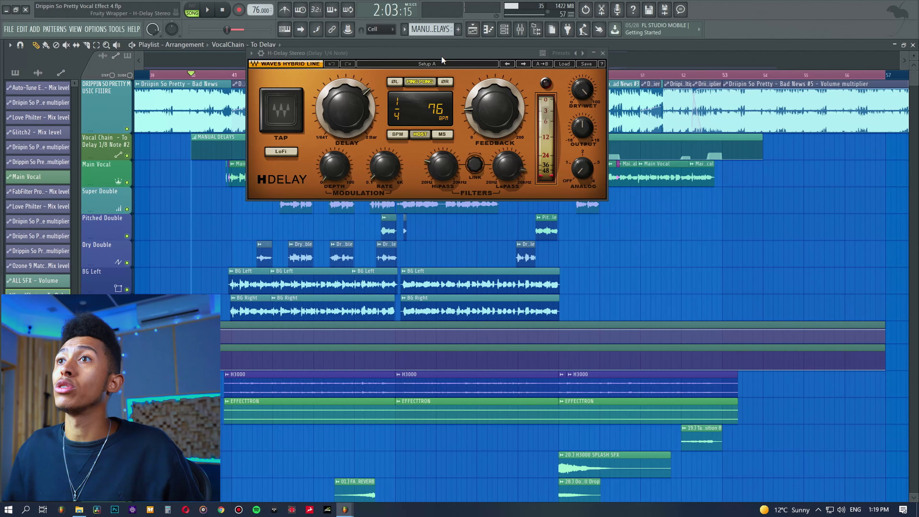
drag(442, 58, 587, 62)
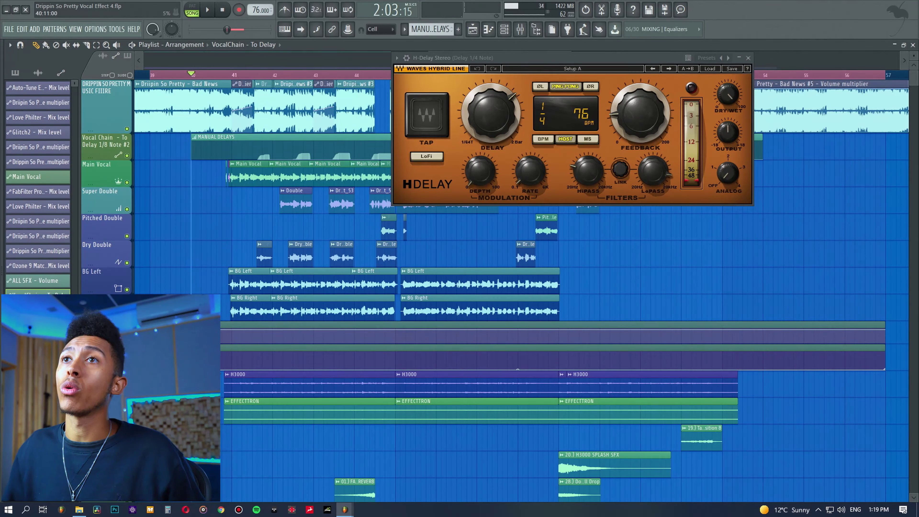
Raise an early point on the Delay send automation, then show the mixer with H-Delay moved aside.
drag(228, 369, 231, 347)
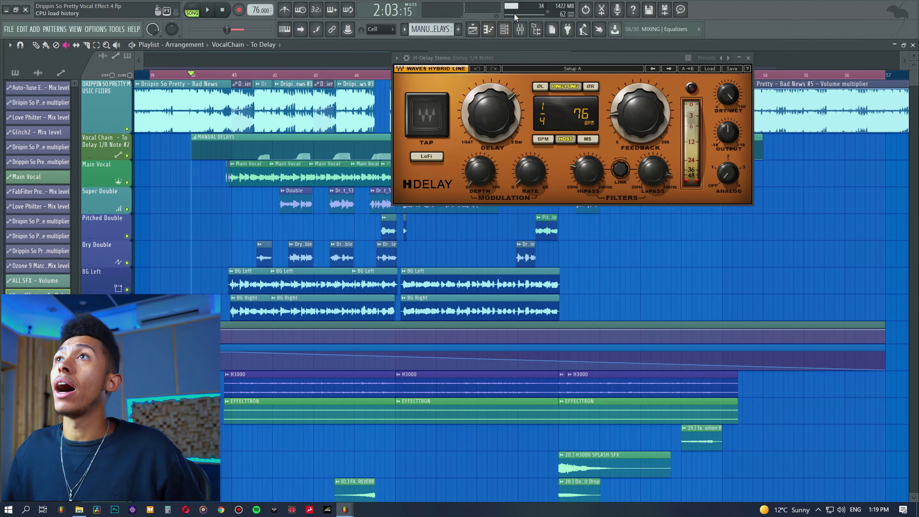
click(521, 29)
drag(497, 62, 573, 132)
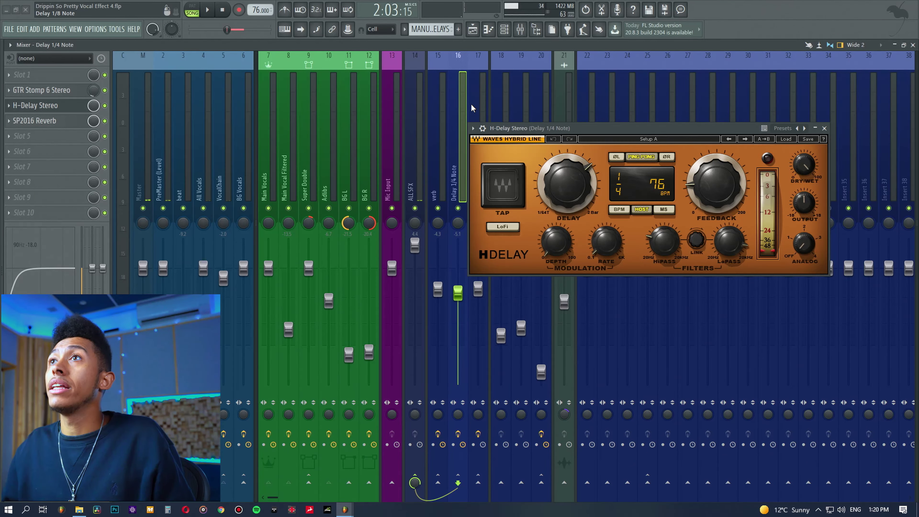
Place H-Delay over the mixer and GTR Stomp 6 at the top, then set the playlist position near bar 41.
drag(513, 129, 554, 274)
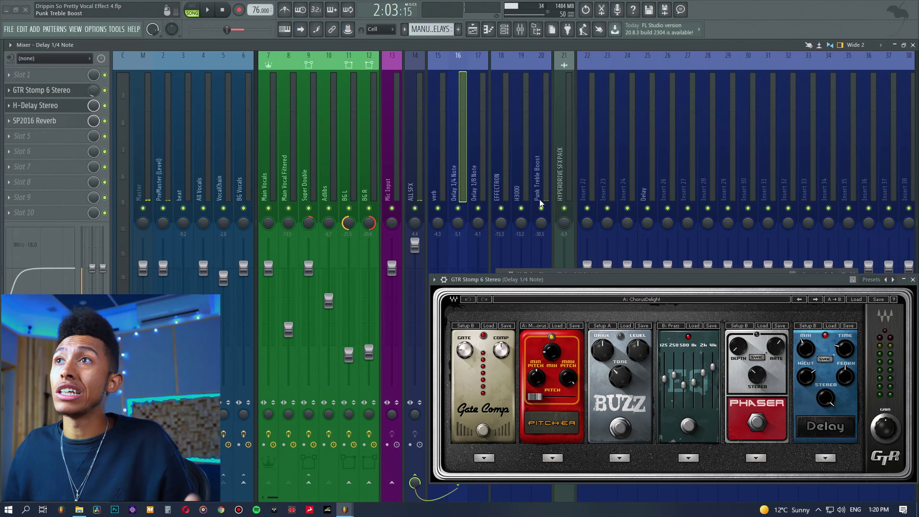
drag(566, 282, 556, 58)
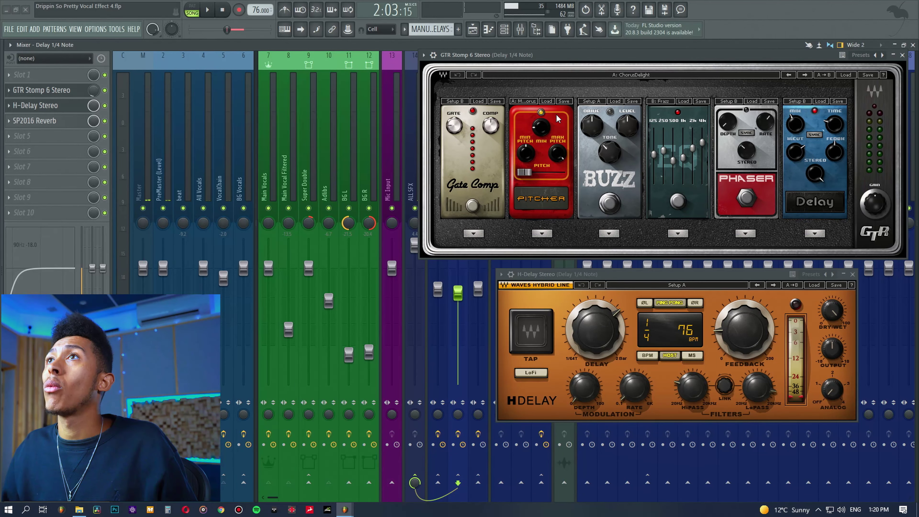
drag(558, 54, 550, 59)
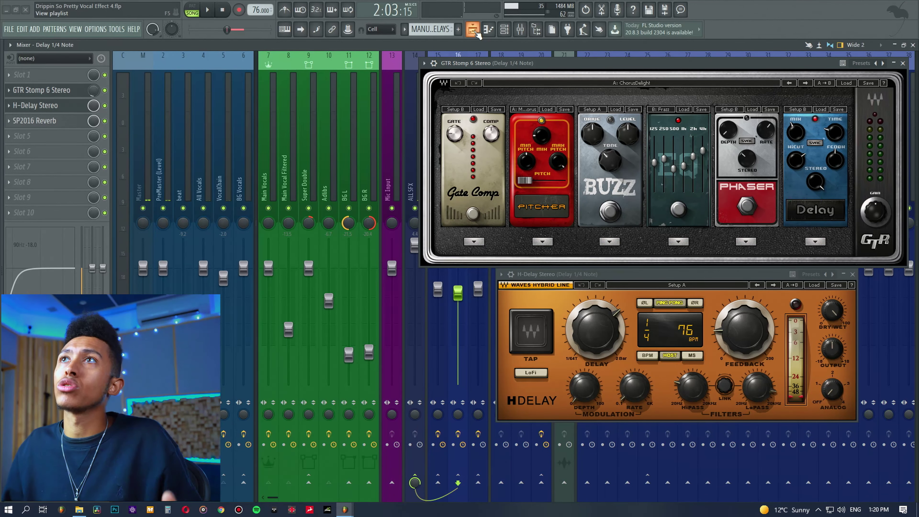
click(472, 29)
click(257, 75)
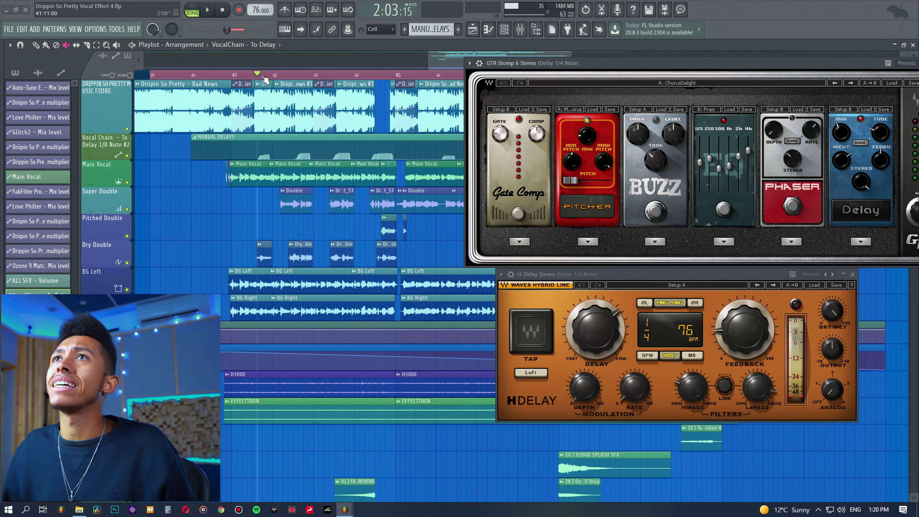
Solo Main Vocal with Vocal Chain kept on, and play from near bar 52.
scroll(256, 75, up, 4)
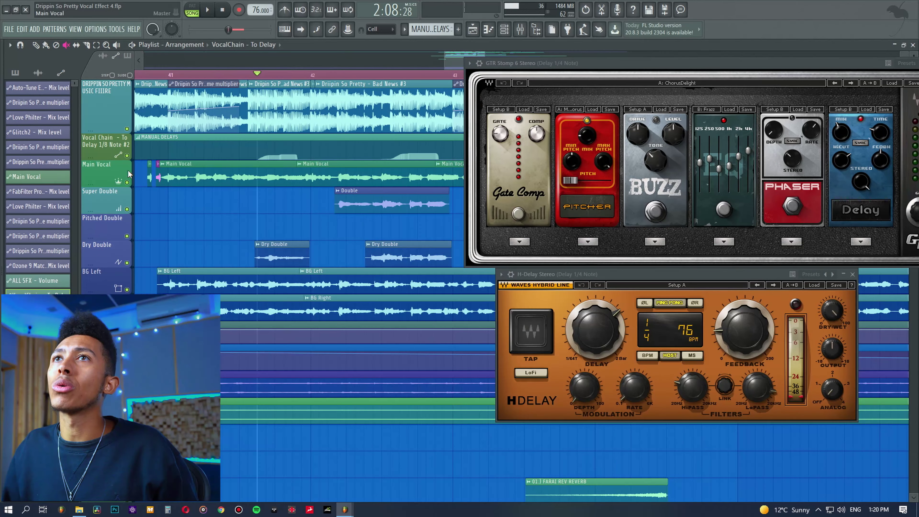
right_click(128, 183)
click(127, 155)
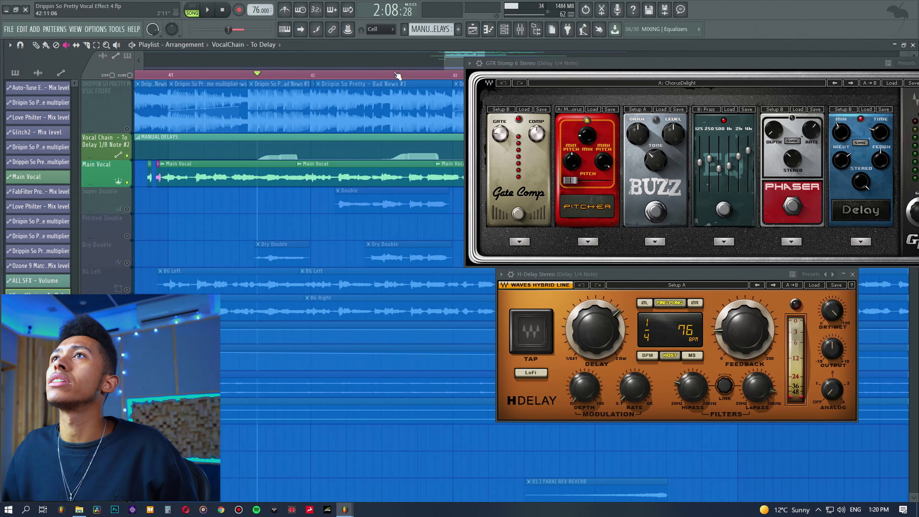
scroll(405, 76, down, 4)
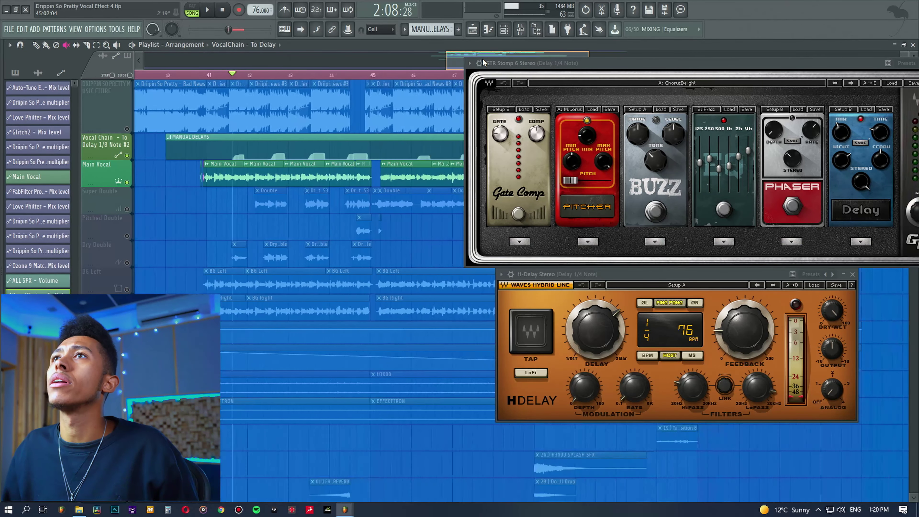
scroll(336, 77, right, 8)
click(326, 76)
key(space)
scroll(354, 102, up, 4)
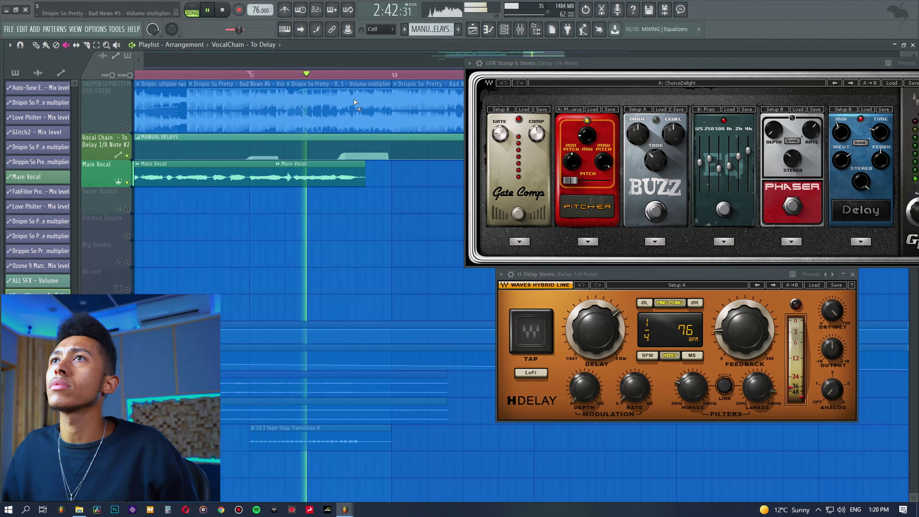
Replay the bar 52 vocal delay section, stopping and finishing on the mixer.
click(526, 28)
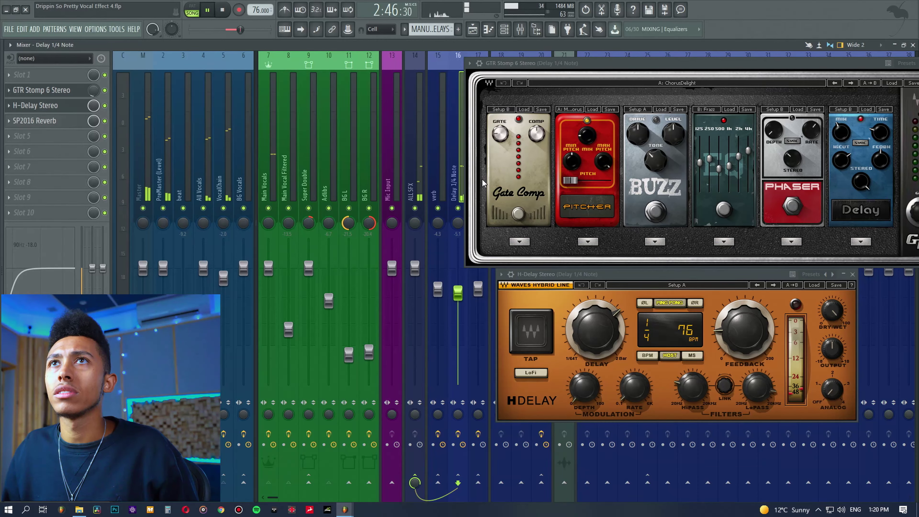
key(space)
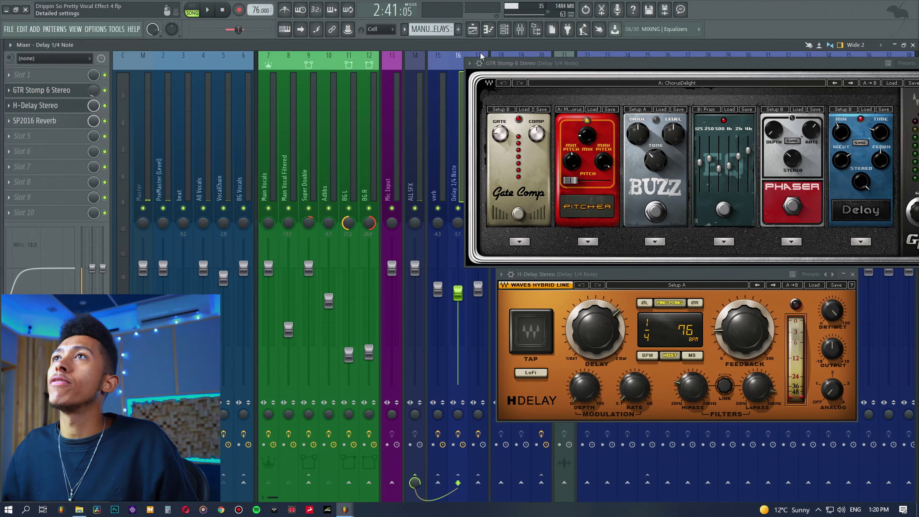
click(472, 29)
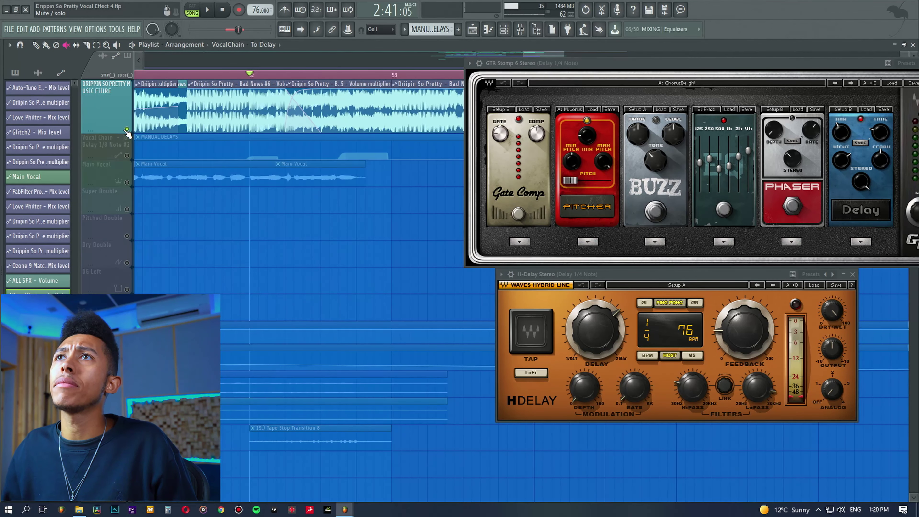
key(space)
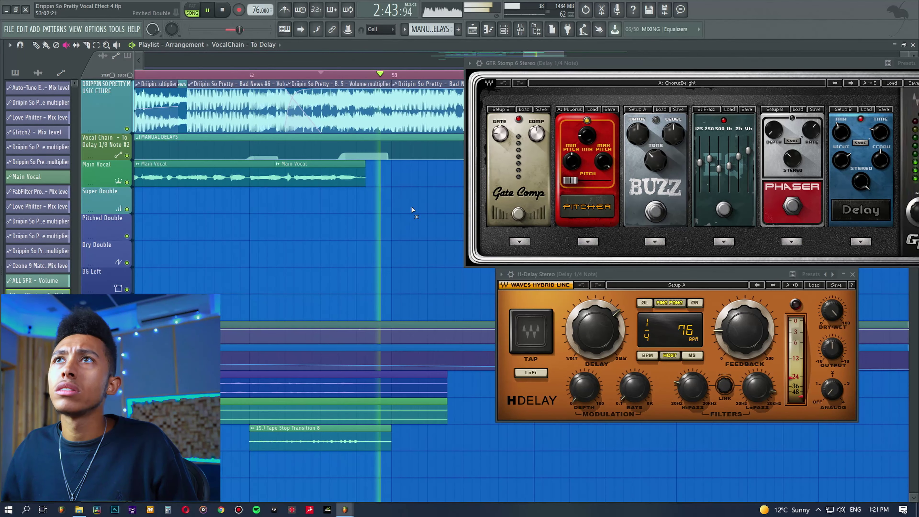
key(space)
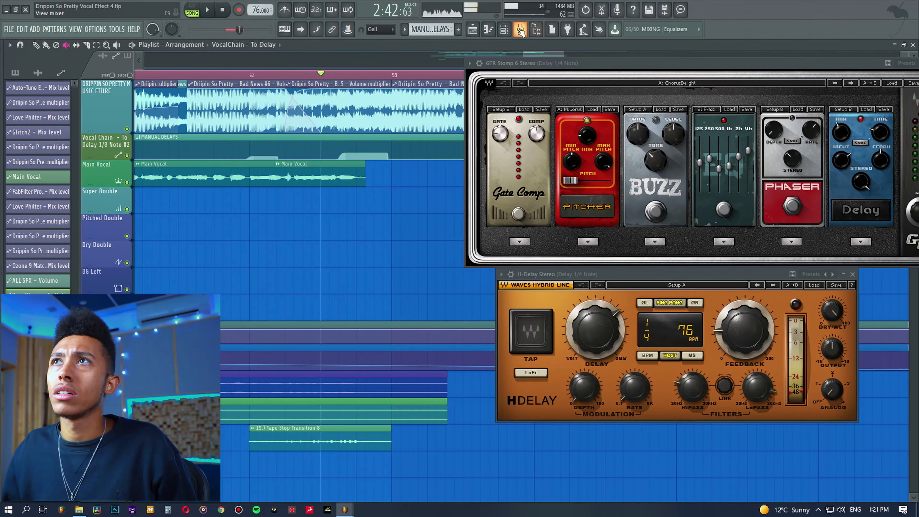
click(520, 29)
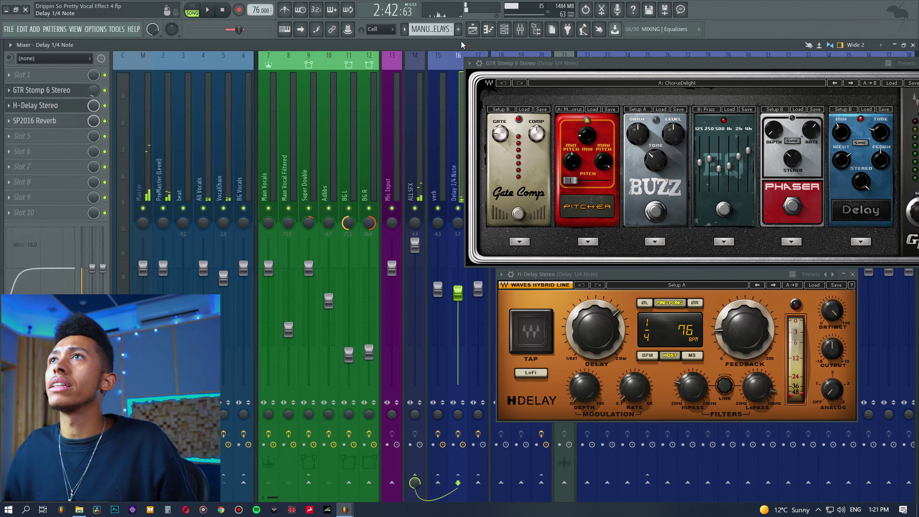
Fit the GTR Stomp 6 window fully on screen above H-Delay, then bypass GTR Stomp 6.
click(473, 29)
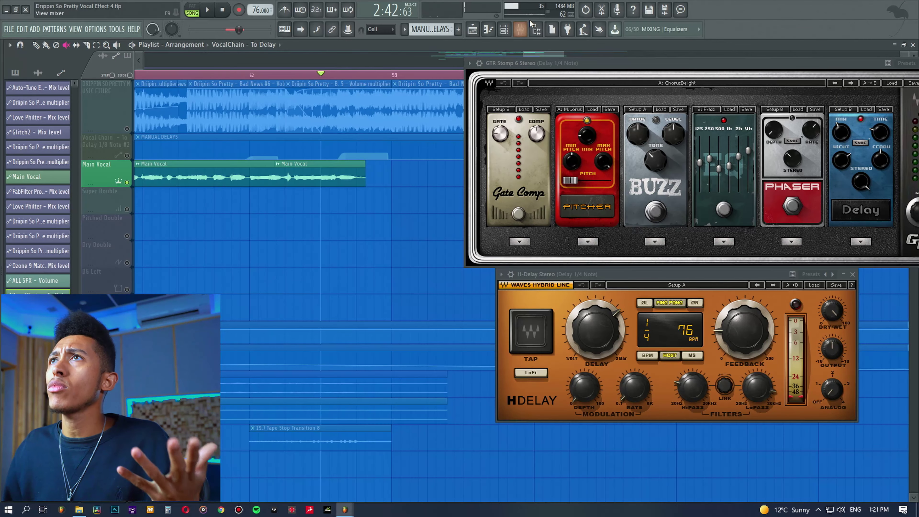
click(524, 31)
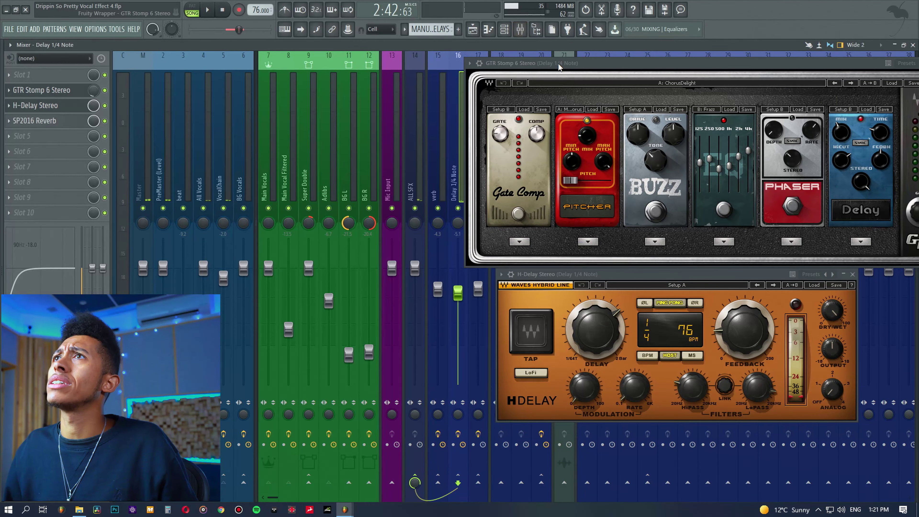
drag(560, 67, 530, 63)
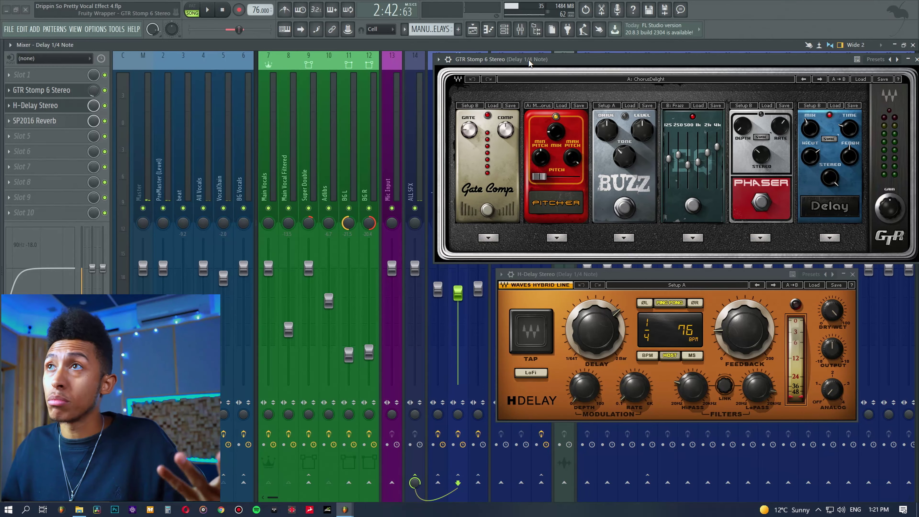
drag(529, 63, 531, 69)
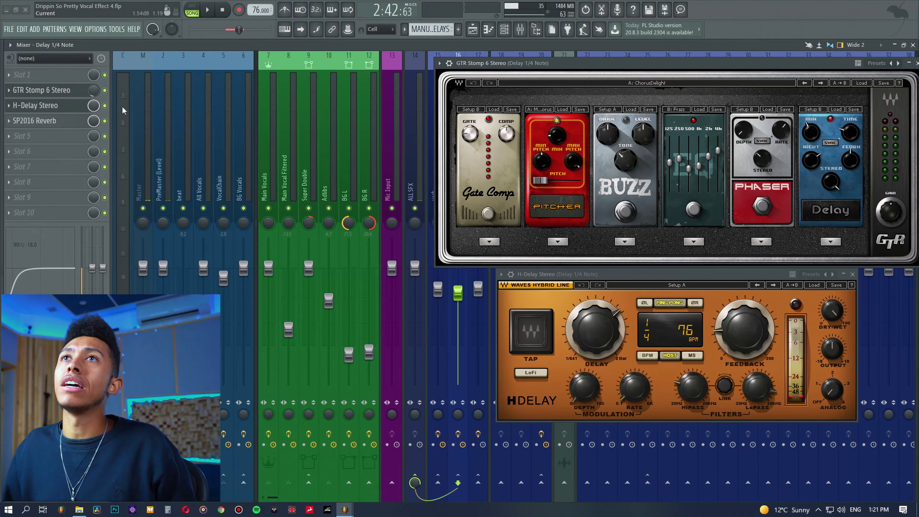
click(105, 90)
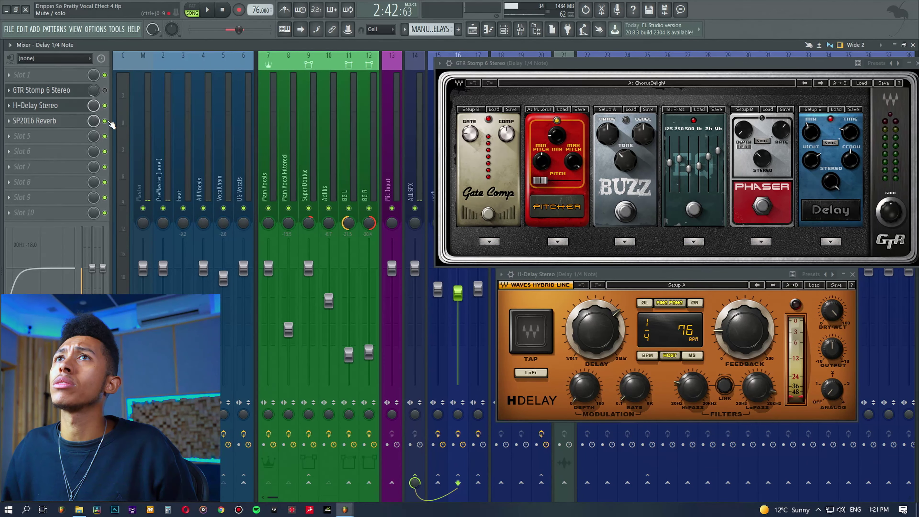
Unmute the Vocal Chain track and audition the delay without GTR Stomp.
click(473, 29)
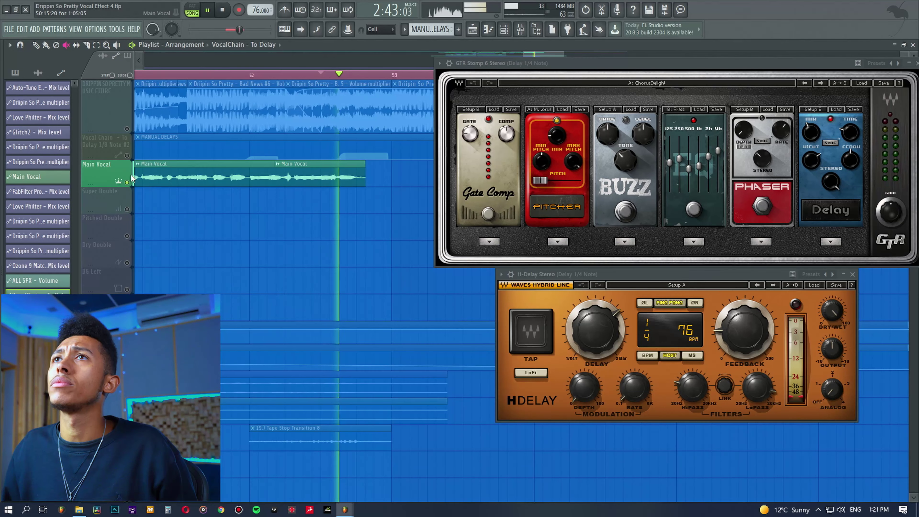
click(129, 157)
key(space)
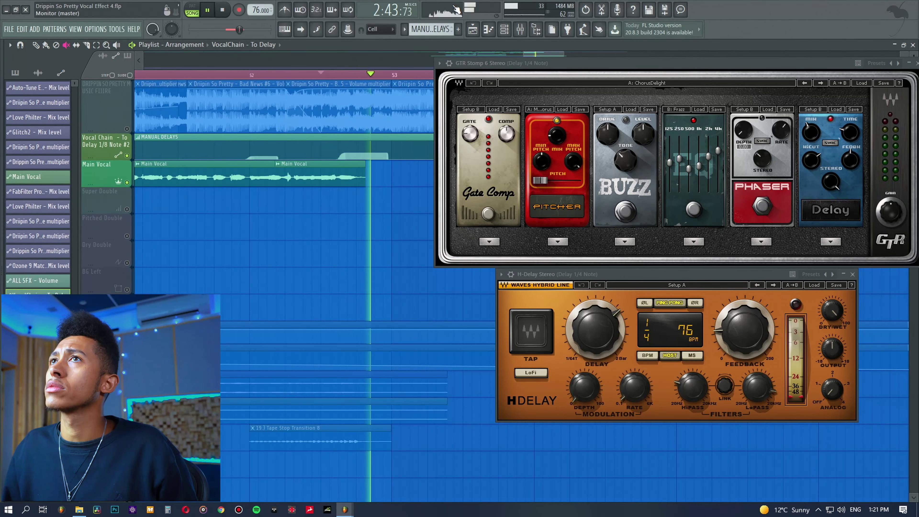
click(519, 29)
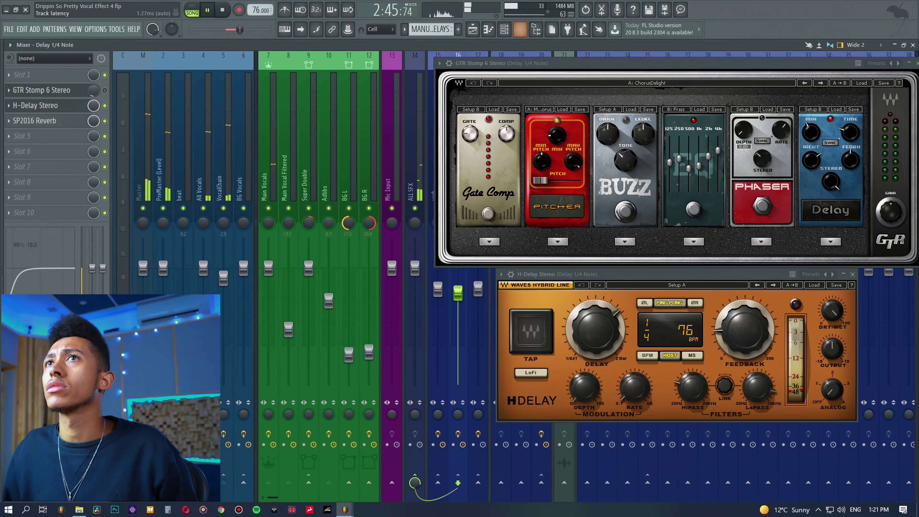
key(space)
key(space)
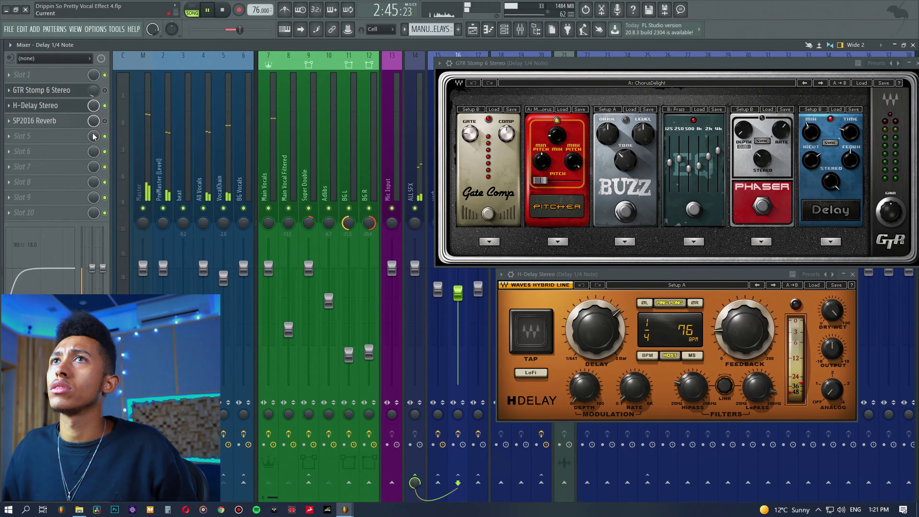
key(space)
Check SP2016 Reverb and GTR Stomp, audition, undo the last knob tweak, close GTR Stomp 6.
click(58, 121)
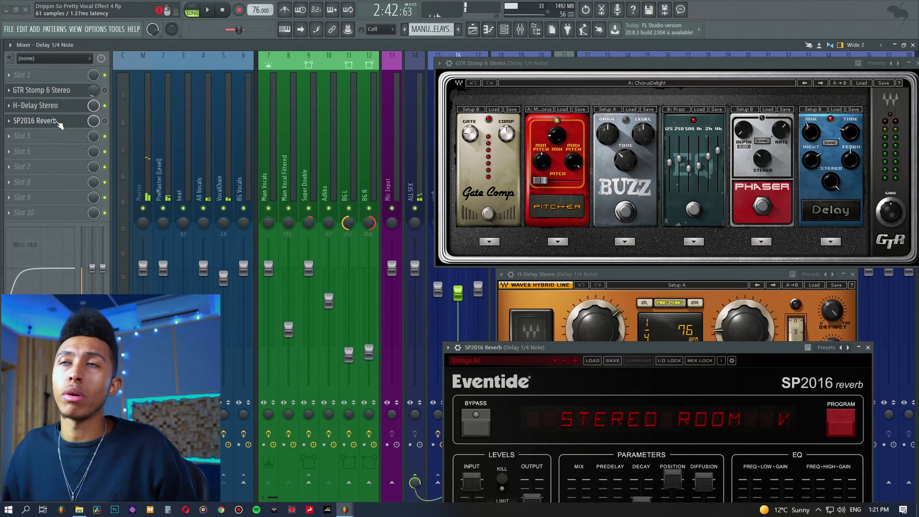
click(58, 122)
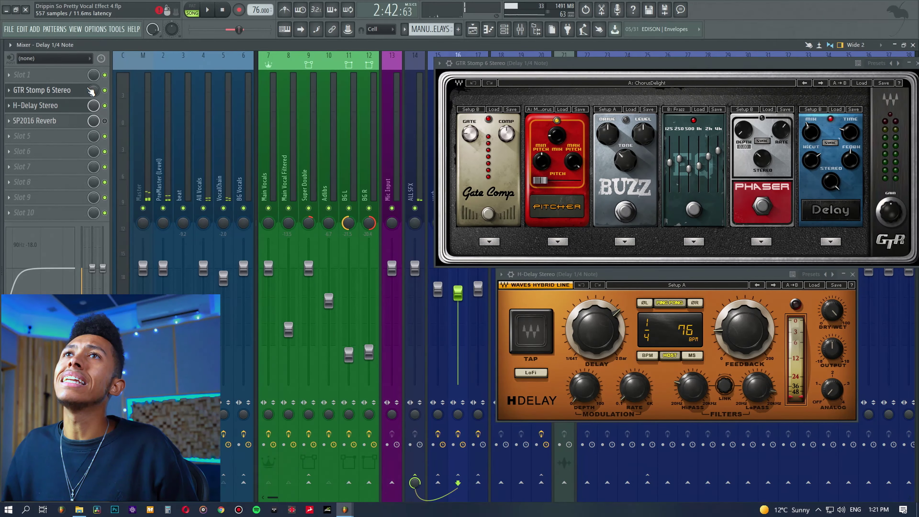
key(space)
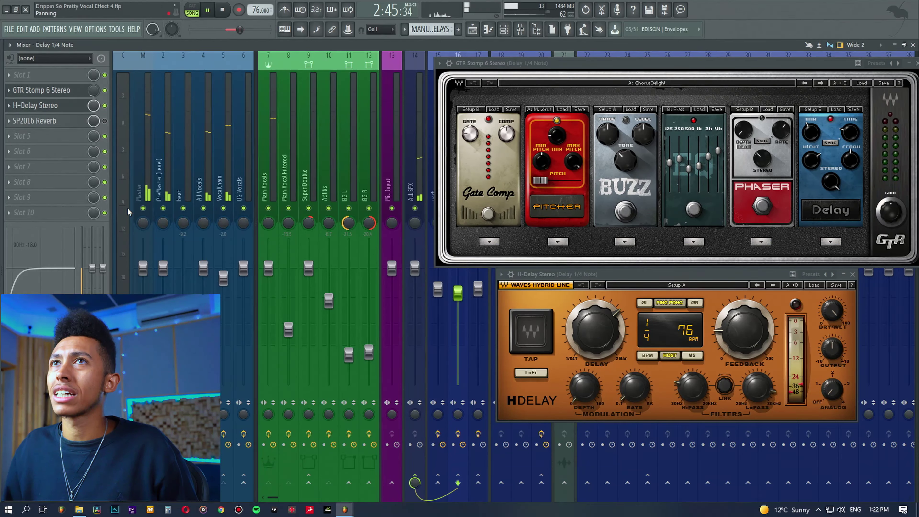
key(space)
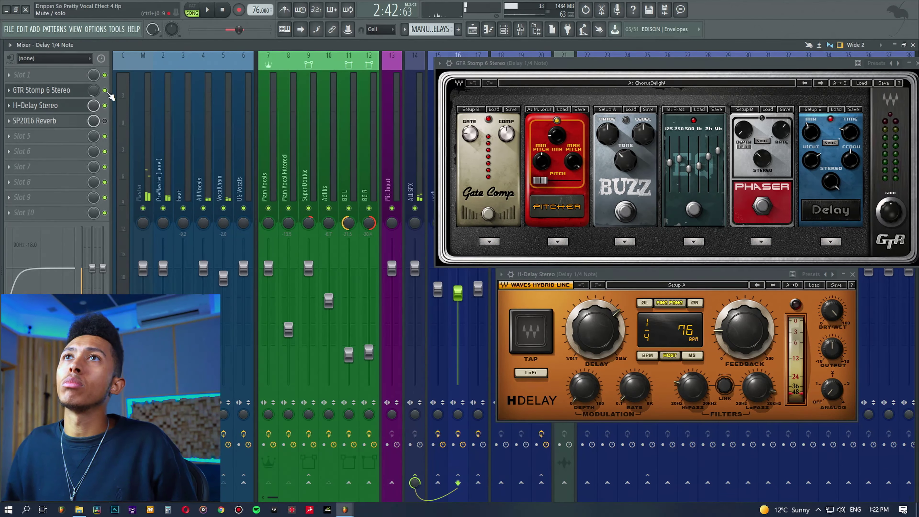
right_click(95, 91)
click(92, 92)
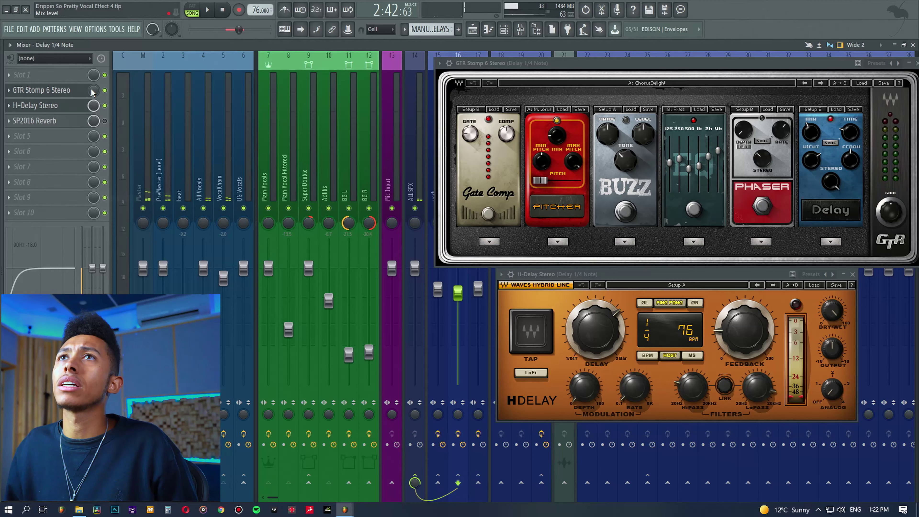
key(space)
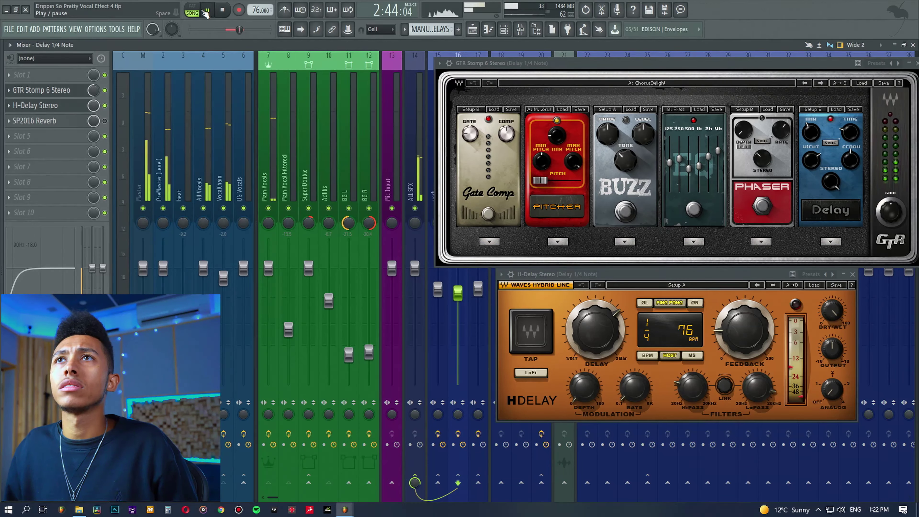
key(space)
key(ctrl+z)
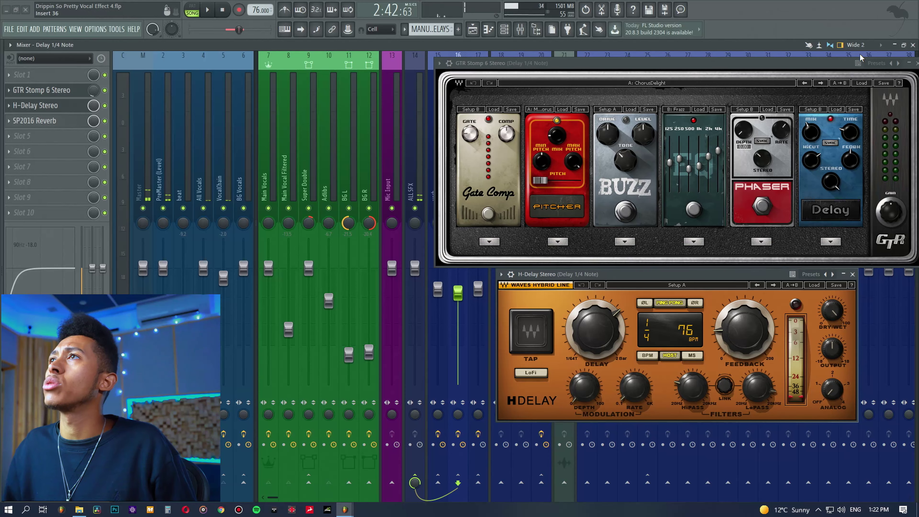
click(917, 62)
Move the H-Delay window aside and bring the playlist arrangement to the front.
drag(593, 277, 478, 173)
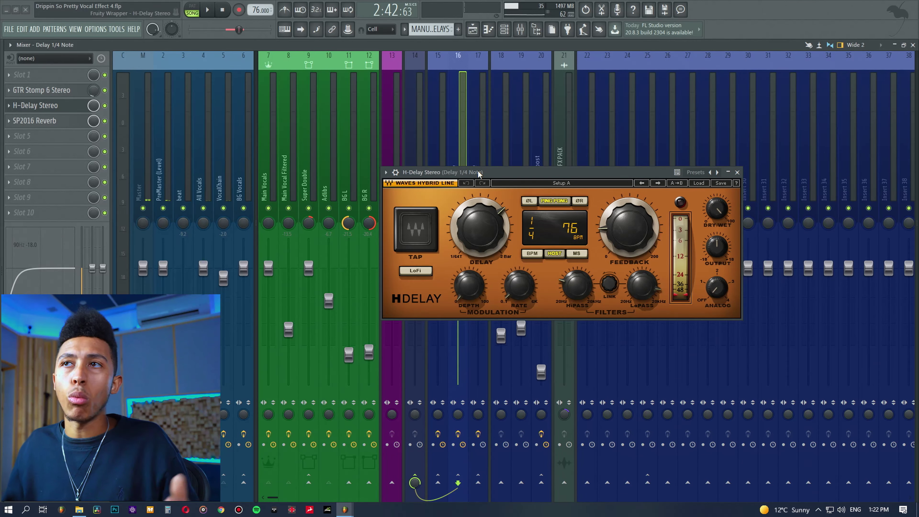
drag(512, 171, 541, 125)
click(473, 30)
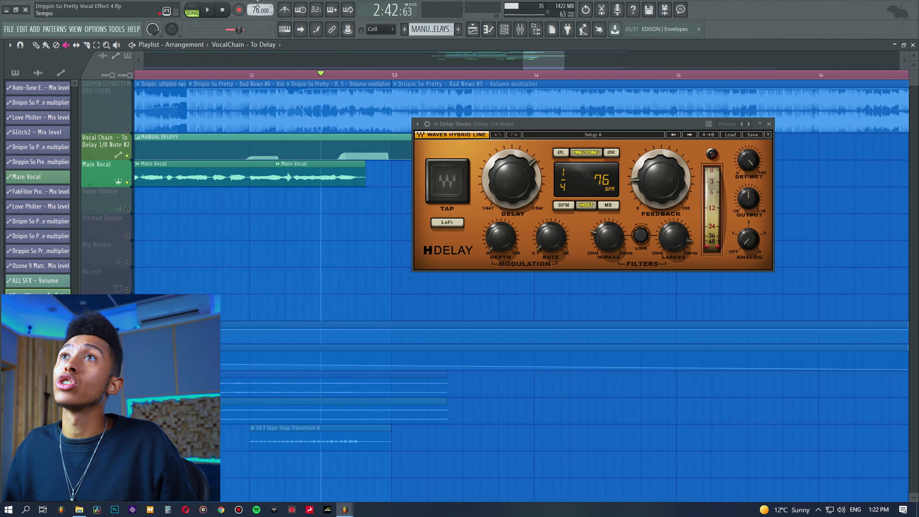
Sync H-Delay's 1/4 delay time to the 76 BPM project tempo with HOST.
click(586, 205)
click(585, 205)
click(584, 205)
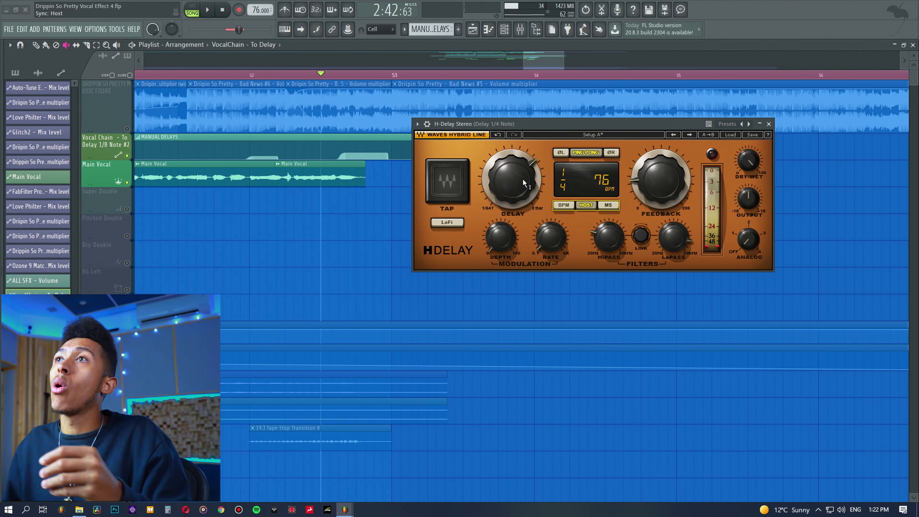
drag(538, 127, 564, 135)
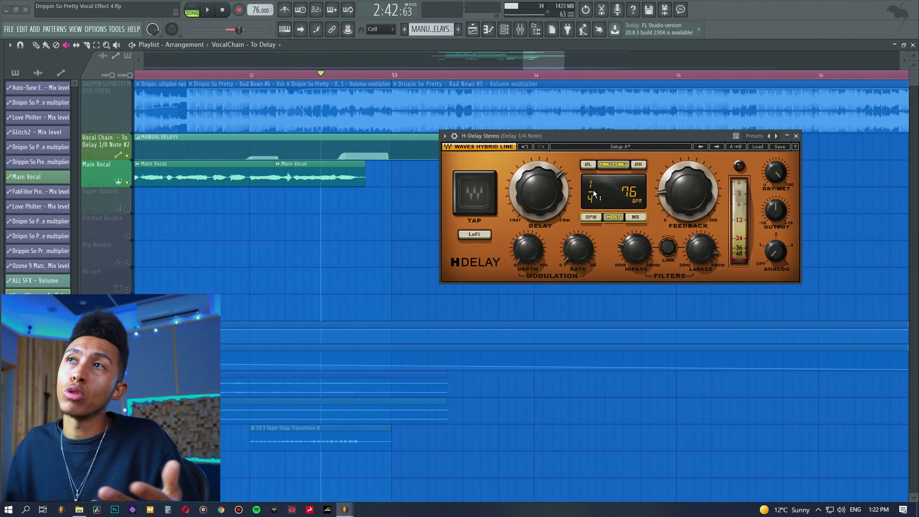
drag(561, 138, 598, 140)
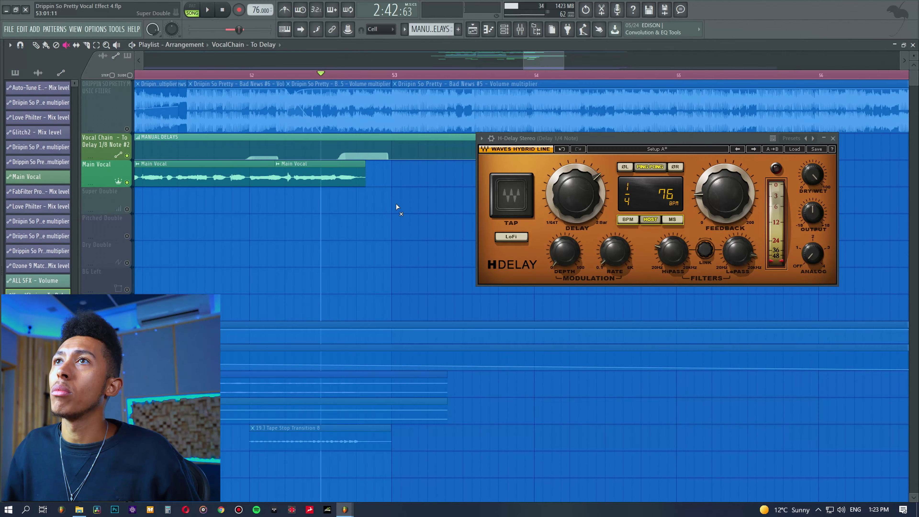
Halve the H-Delay time to 1/8 and audition it, with Main Vocal unsoloed.
drag(576, 194, 575, 210)
key(space)
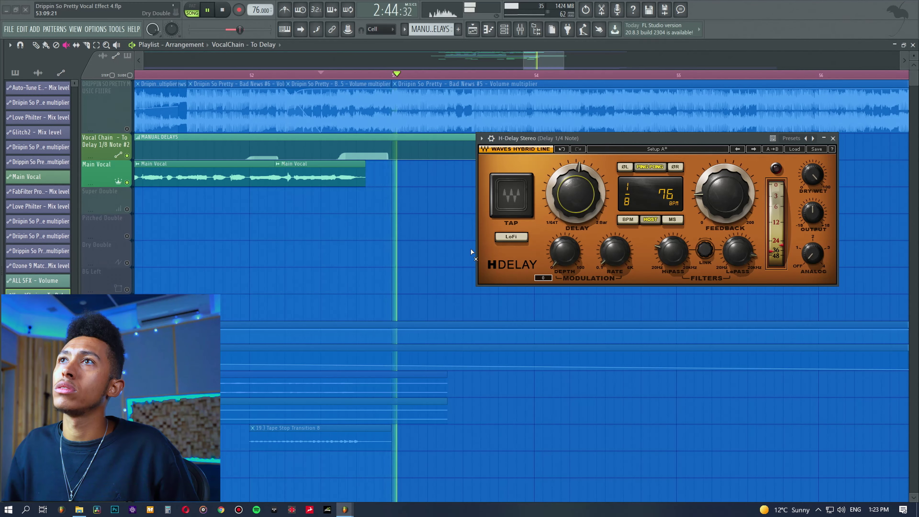
key(space)
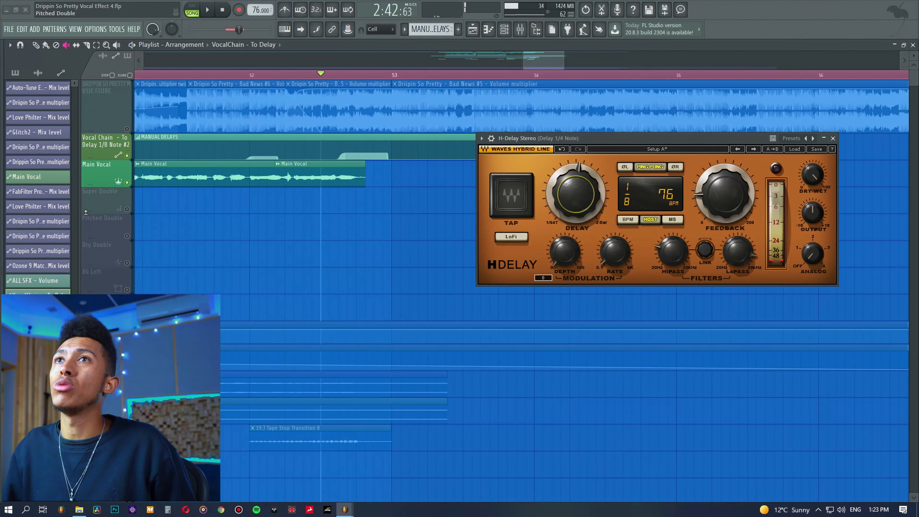
right_click(127, 182)
key(space)
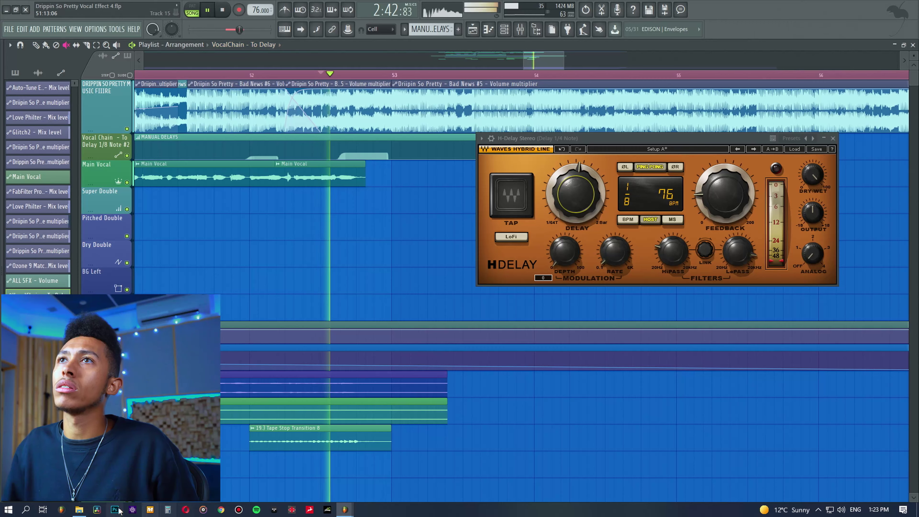
key(space)
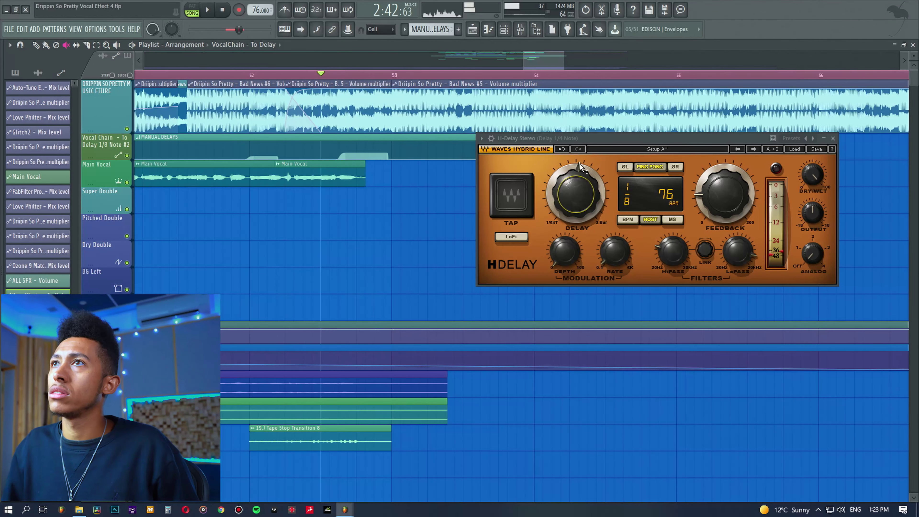
Shorten the delay to dotted 1/16 and audition soloed Main Vocal from bar 48.
drag(575, 188, 575, 208)
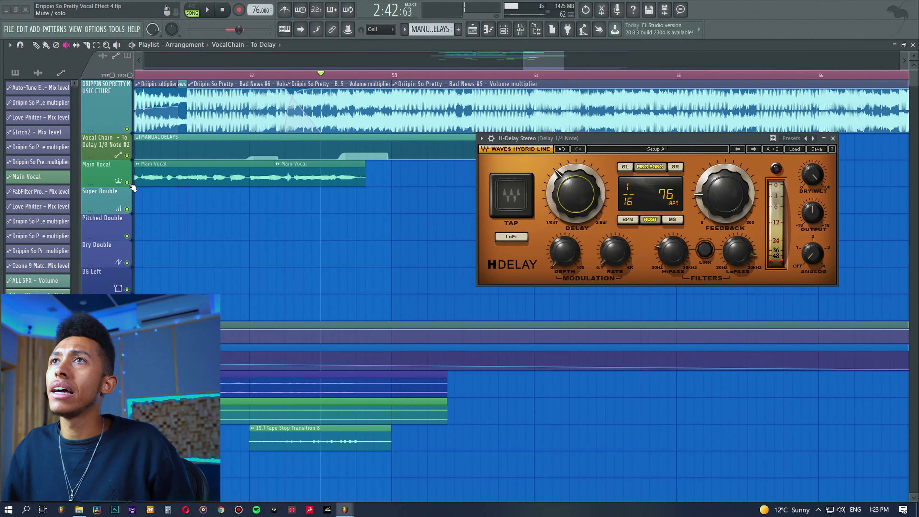
right_click(127, 182)
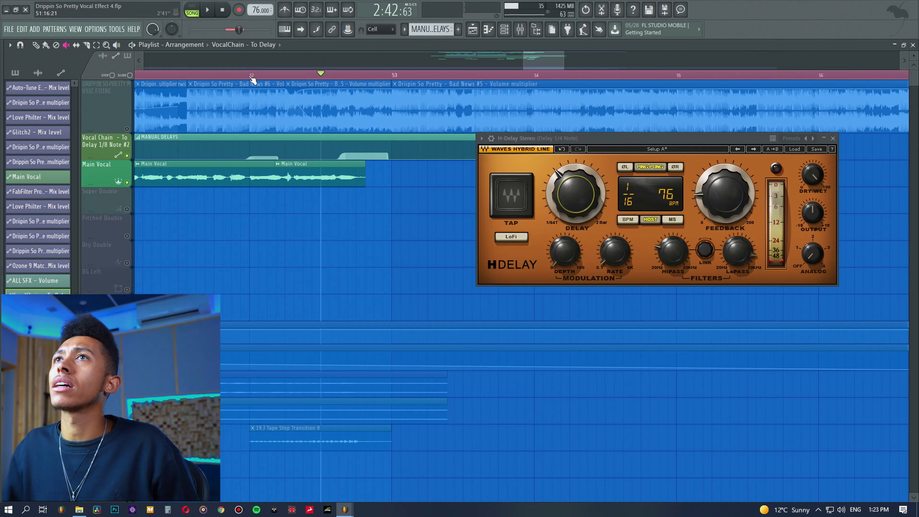
scroll(252, 79, down, 5)
click(177, 76)
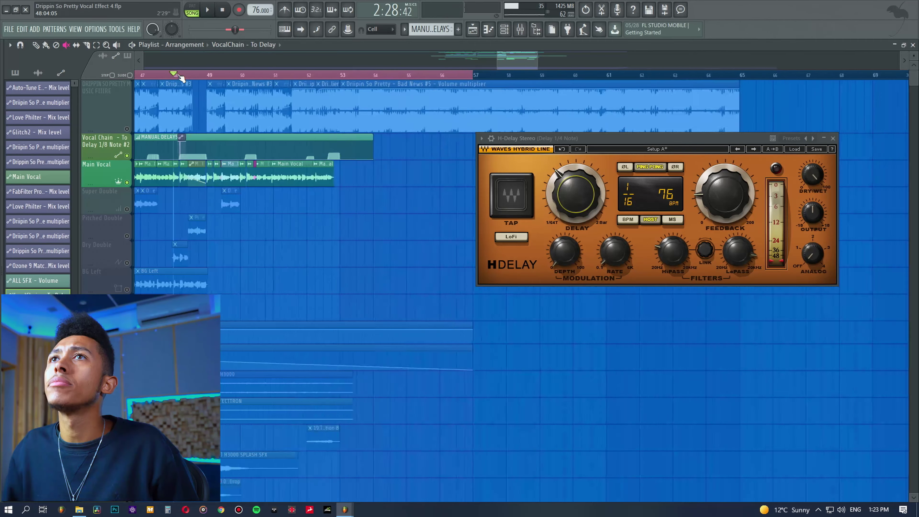
scroll(180, 77, up, 5)
key(space)
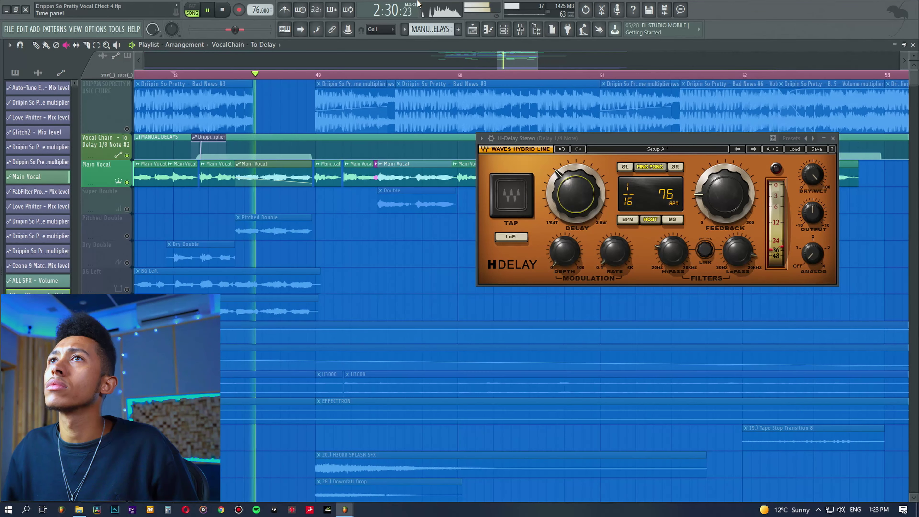
key(space)
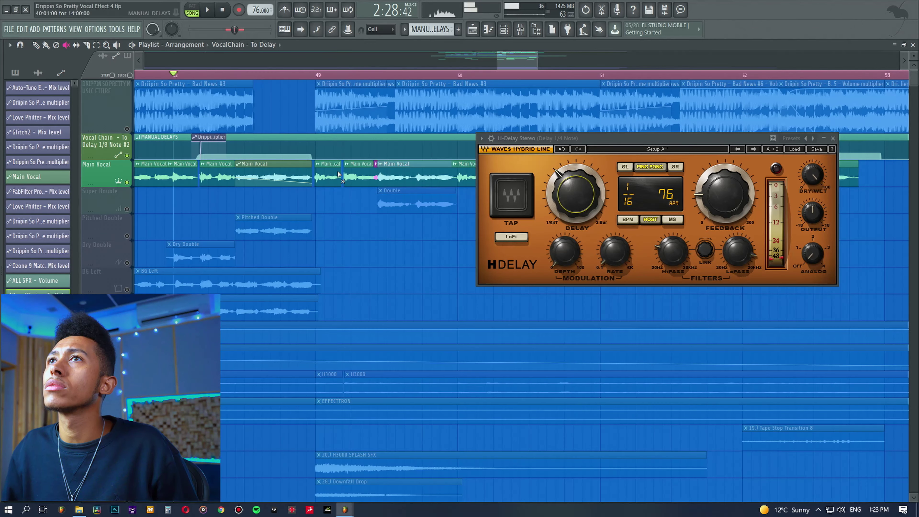
key(space)
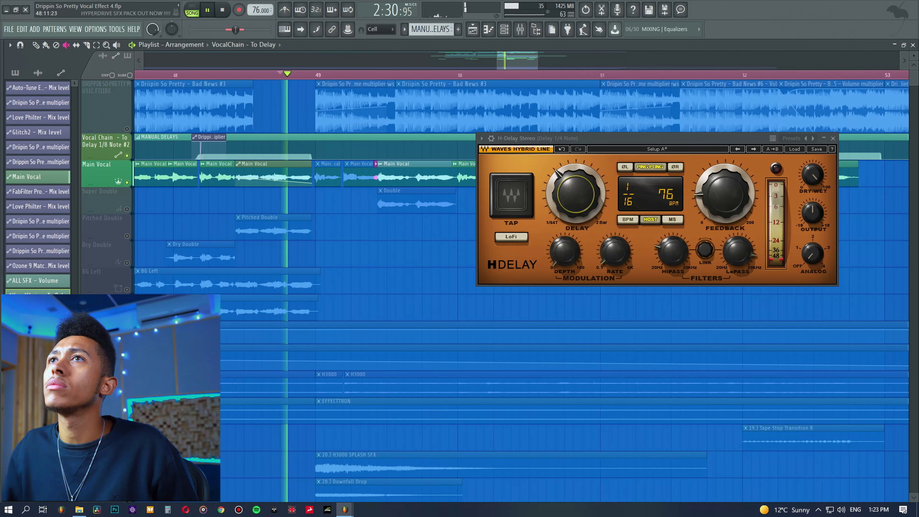
key(space)
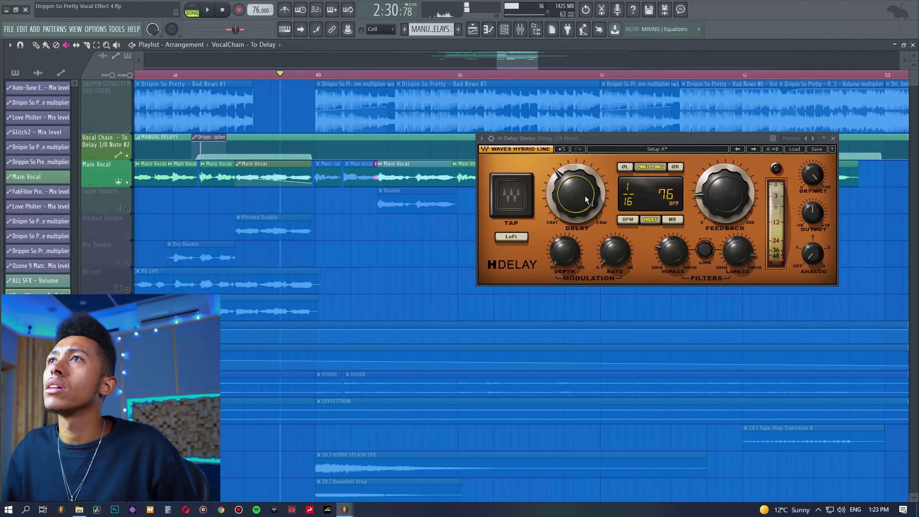
Set the delay to 1/32, play it back, and bring up the mixer.
drag(584, 191, 584, 199)
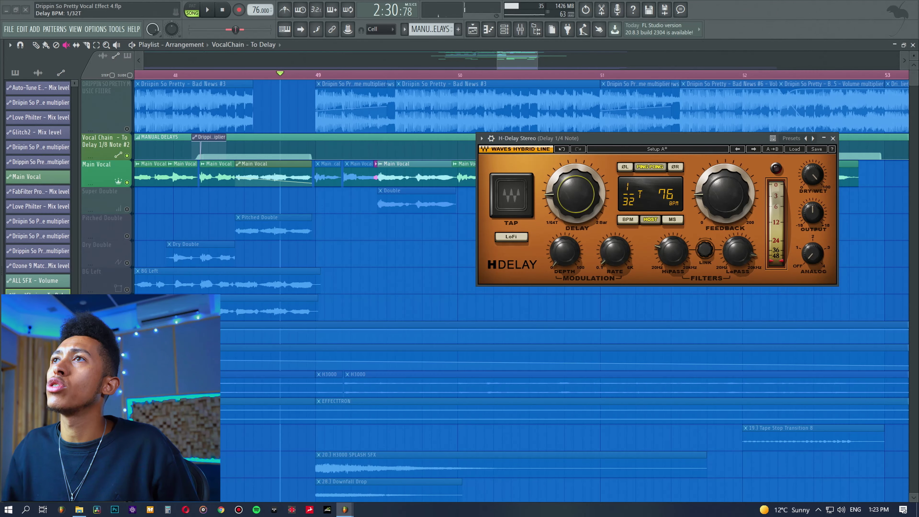
key(space)
key(space)
click(520, 28)
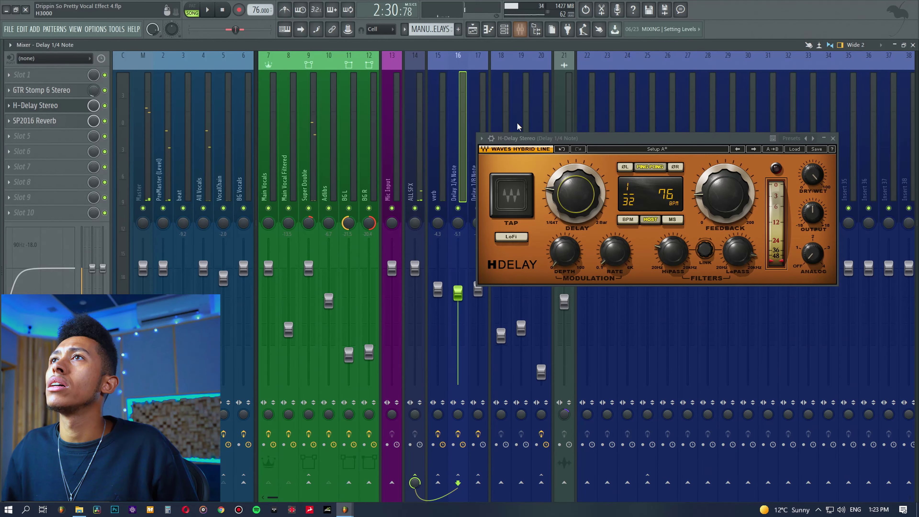
Audition the quarter-note delay from about bar 52.5 in the playlist.
drag(517, 138, 581, 139)
key(space)
key(space)
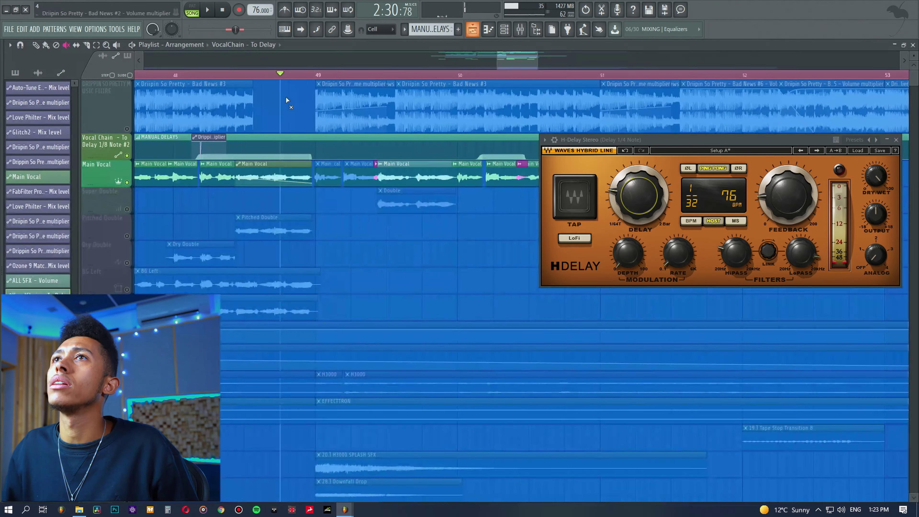
click(473, 29)
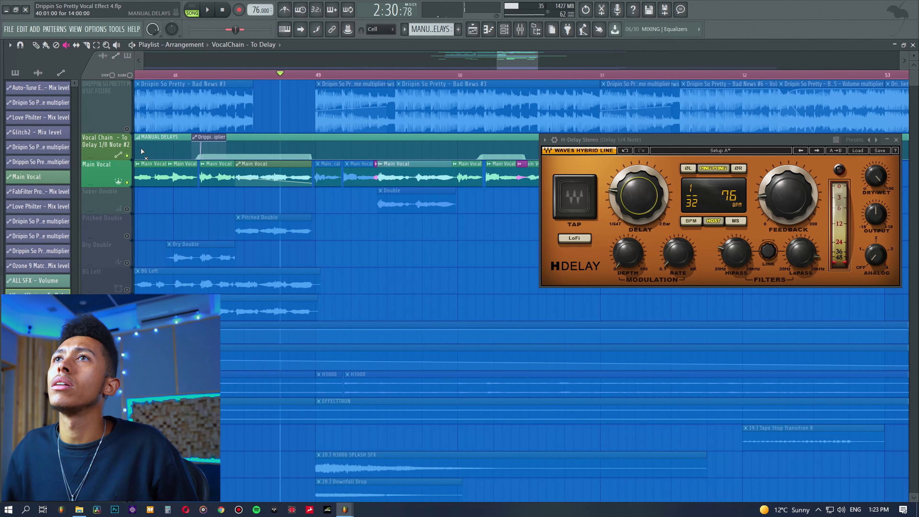
scroll(497, 63, down, 5)
click(410, 75)
scroll(410, 75, up, 5)
key(space)
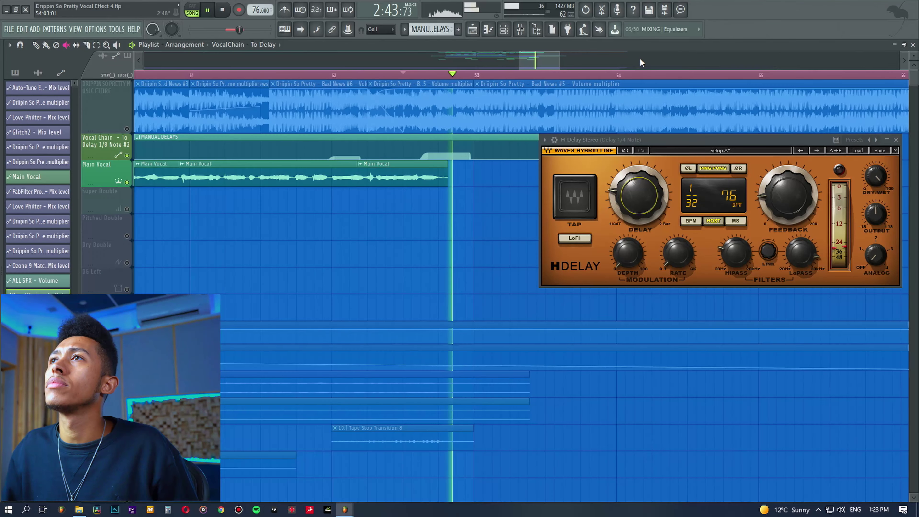
key(space)
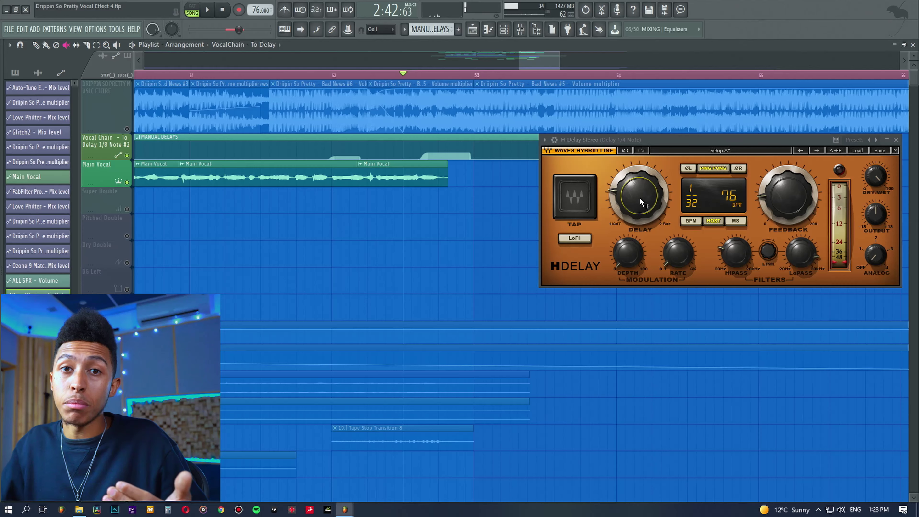
Trial a dotted 1/8 delay time, then return it to a 1/4 note.
drag(639, 198, 639, 159)
key(space)
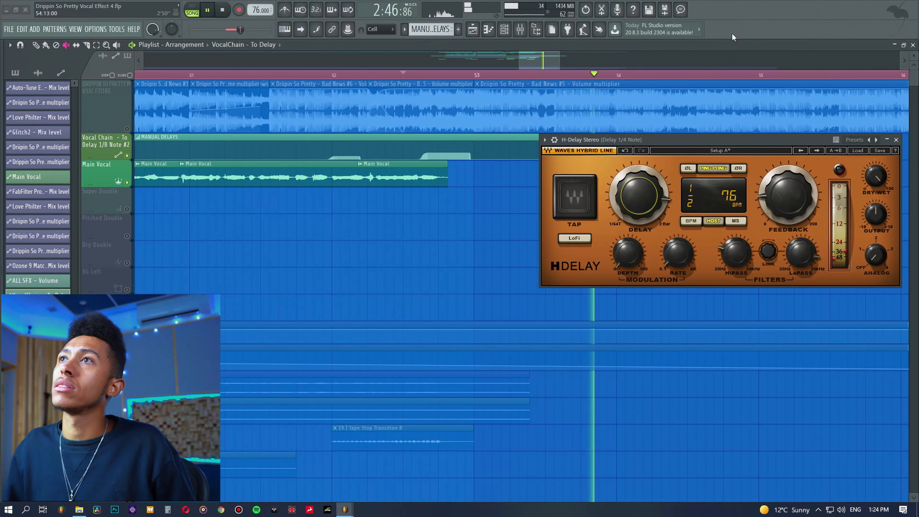
key(space)
drag(625, 224, 624, 236)
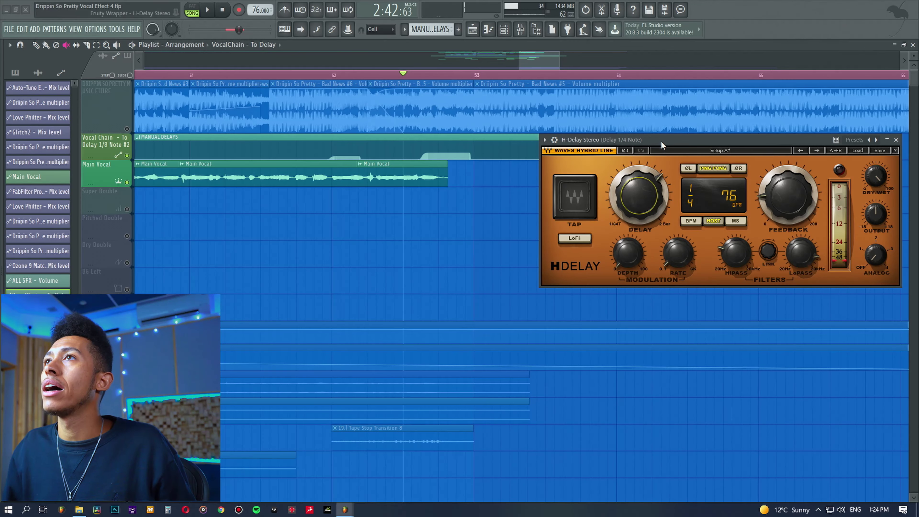
drag(661, 142, 633, 155)
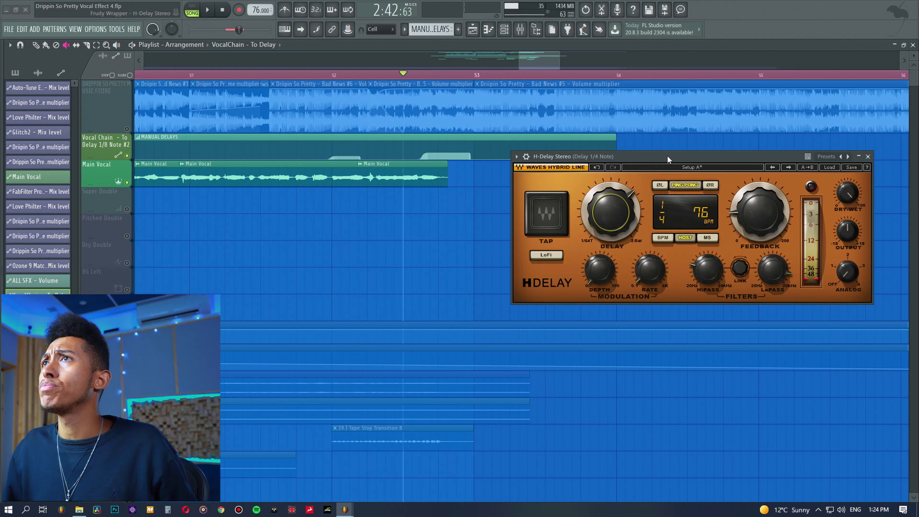
drag(669, 156, 579, 171)
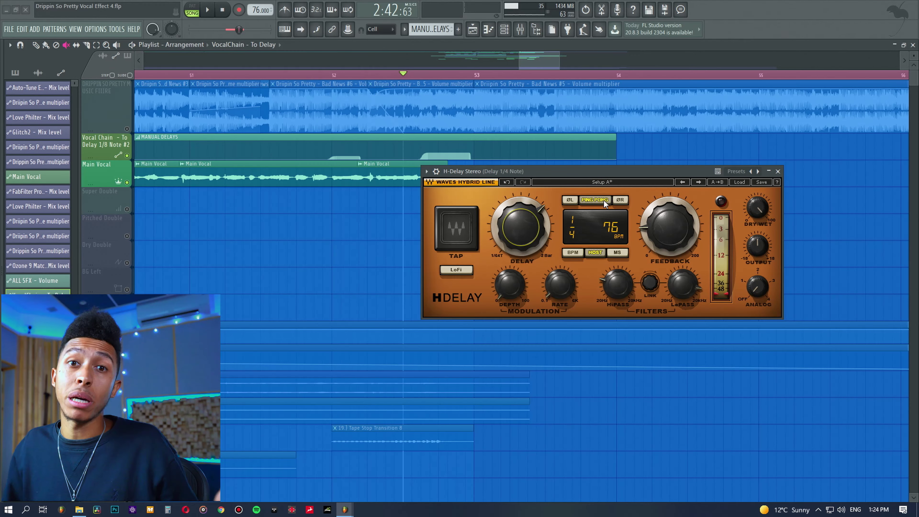
Trial inverting the left delay channel's phase, then switch the inversion back off.
click(570, 199)
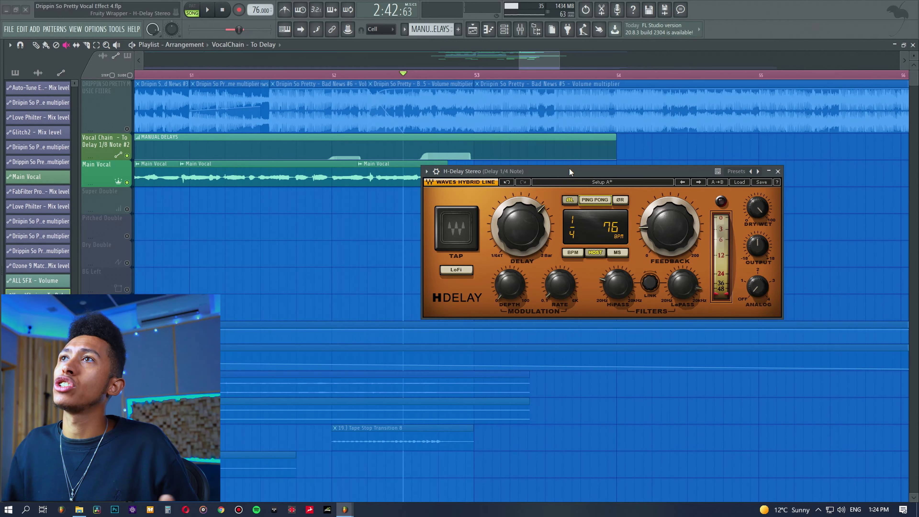
drag(569, 170, 703, 161)
key(space)
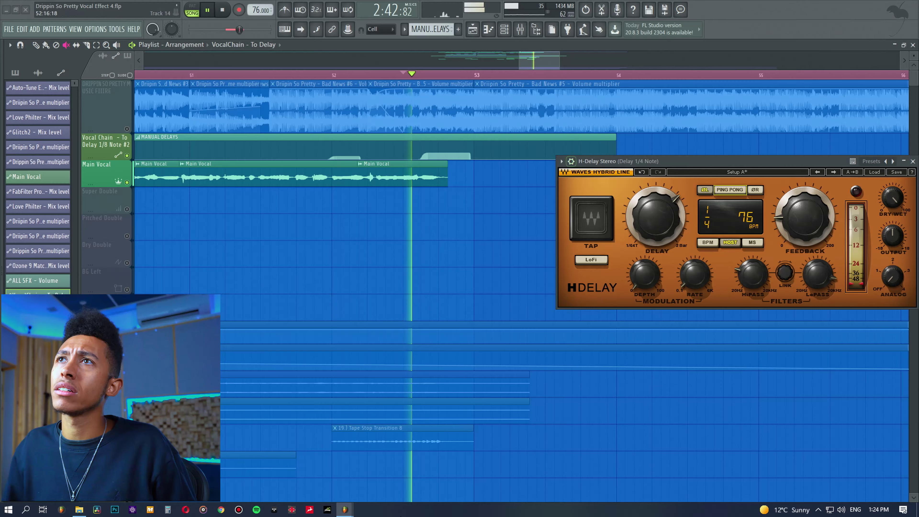
key(space)
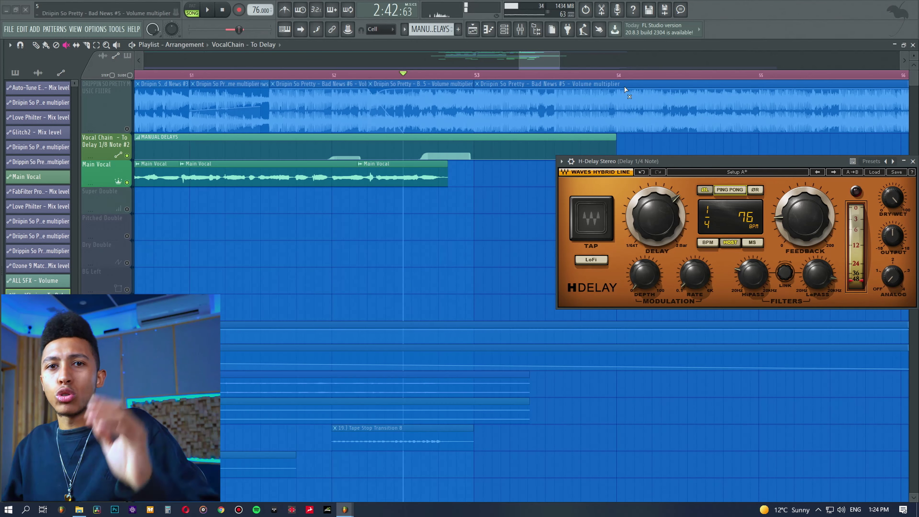
click(708, 192)
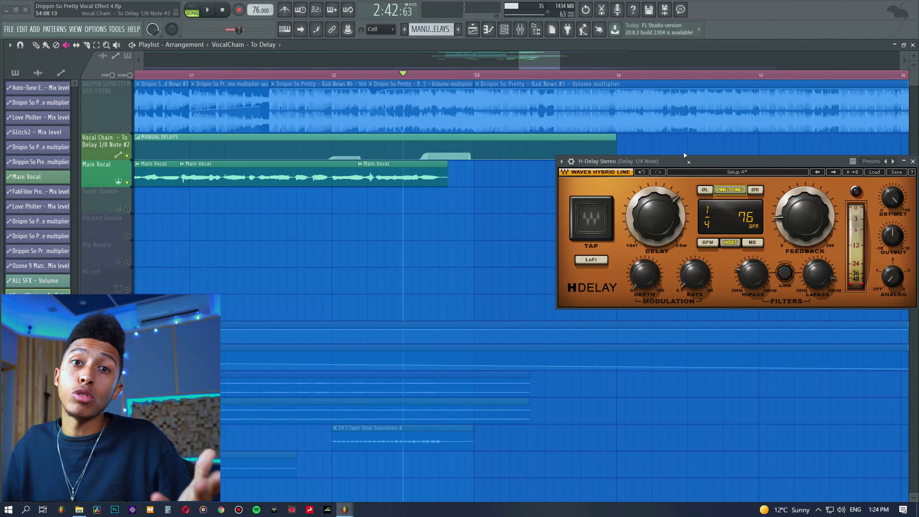
drag(684, 161, 632, 153)
Compare the delay before and after switching ping-pong stereo bouncing off.
key(space)
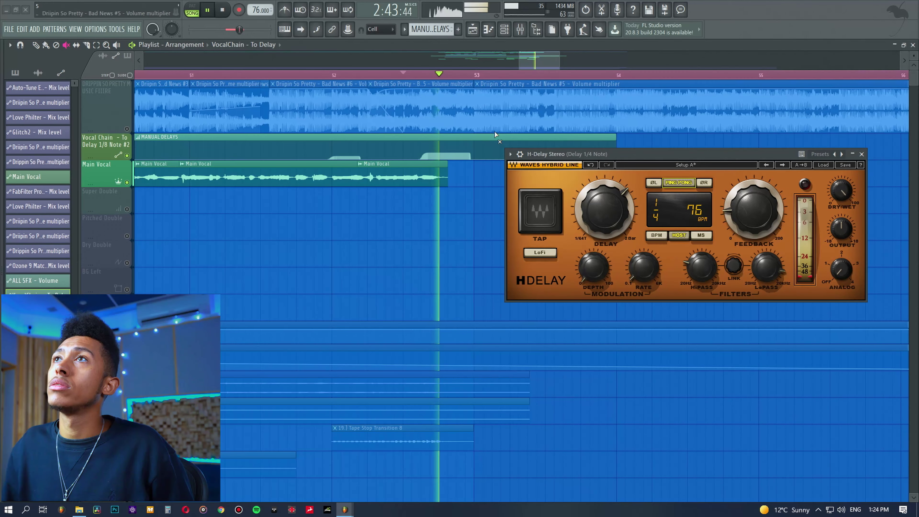
key(space)
click(671, 185)
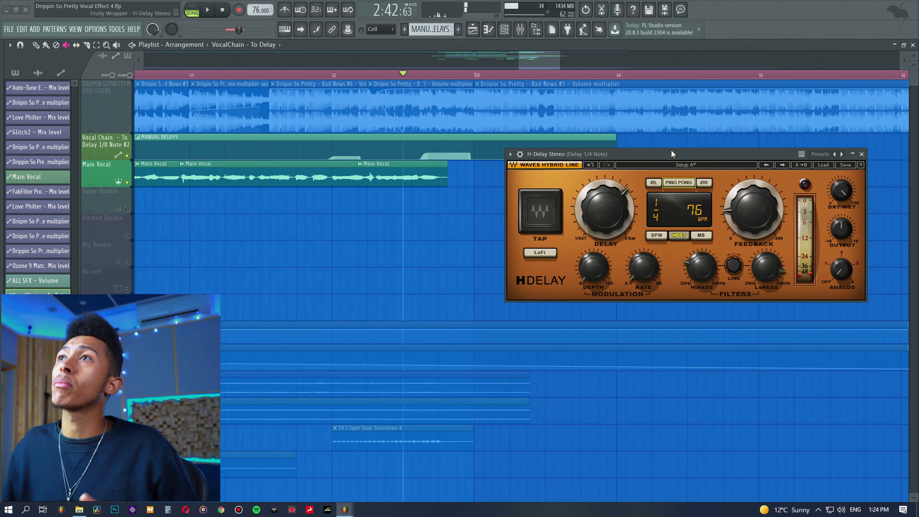
drag(671, 151, 681, 173)
key(space)
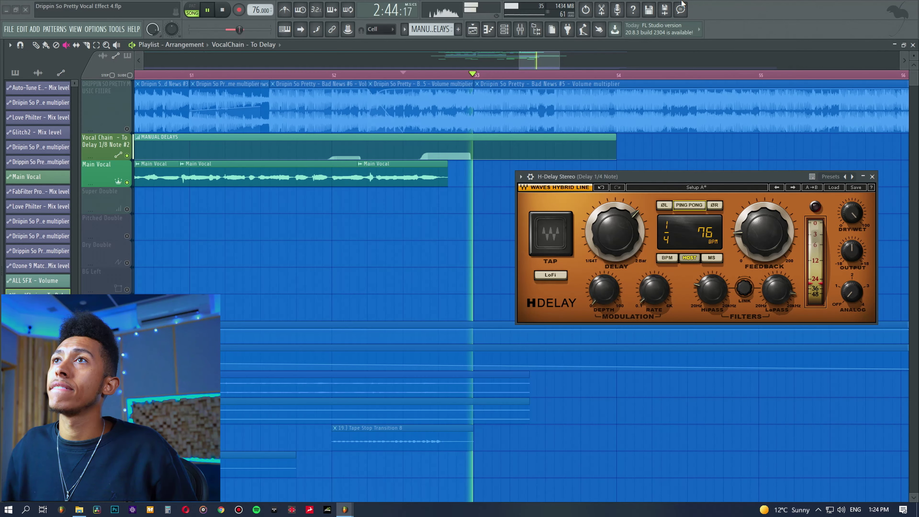
key(space)
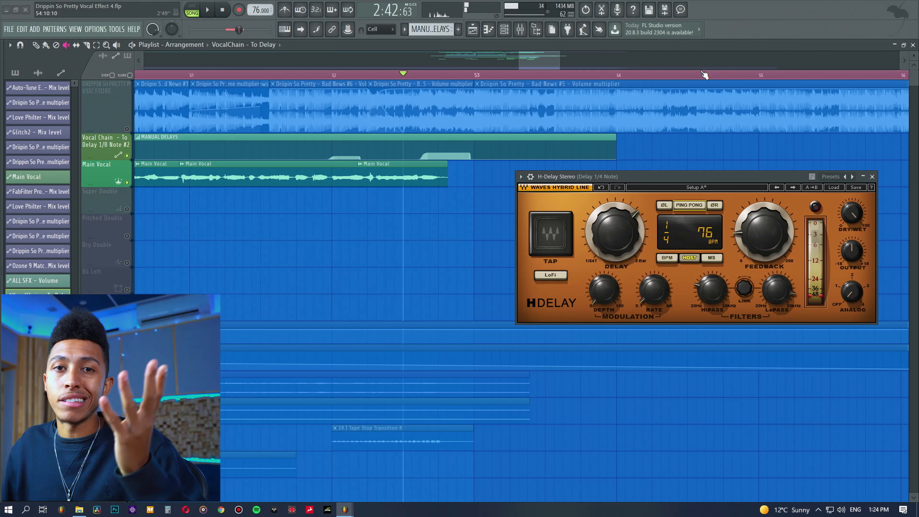
drag(685, 177, 651, 184)
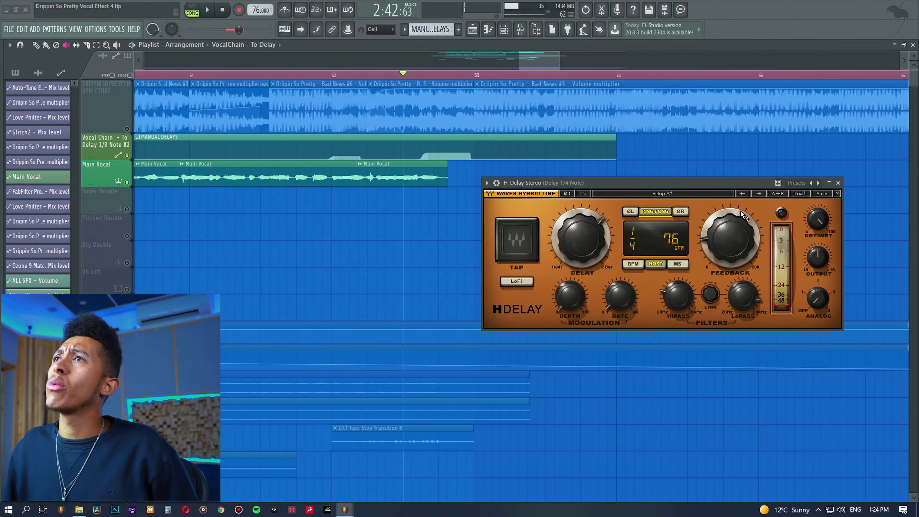
click(719, 246)
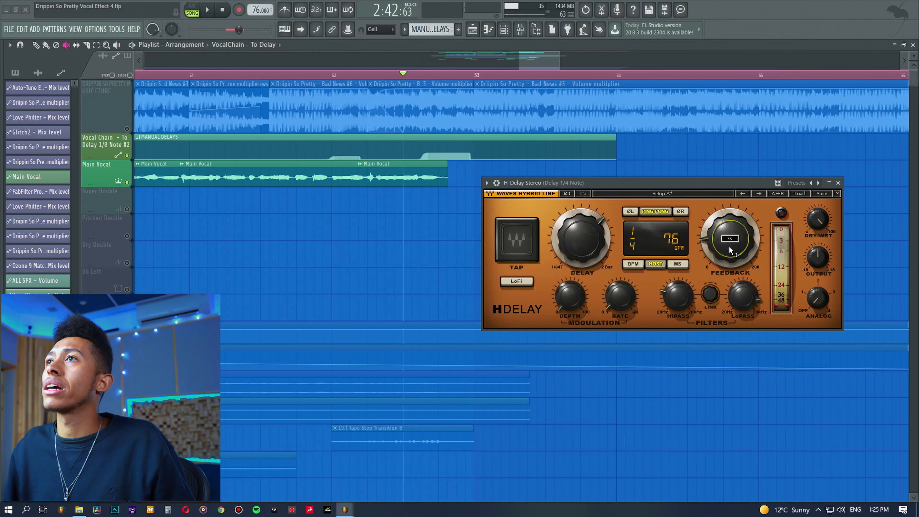
drag(727, 239, 706, 181)
key(space)
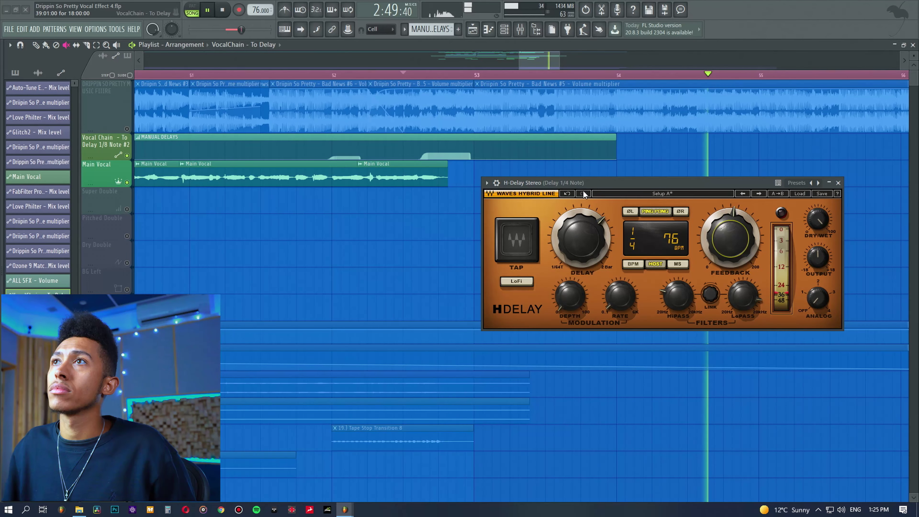
key(space)
click(567, 194)
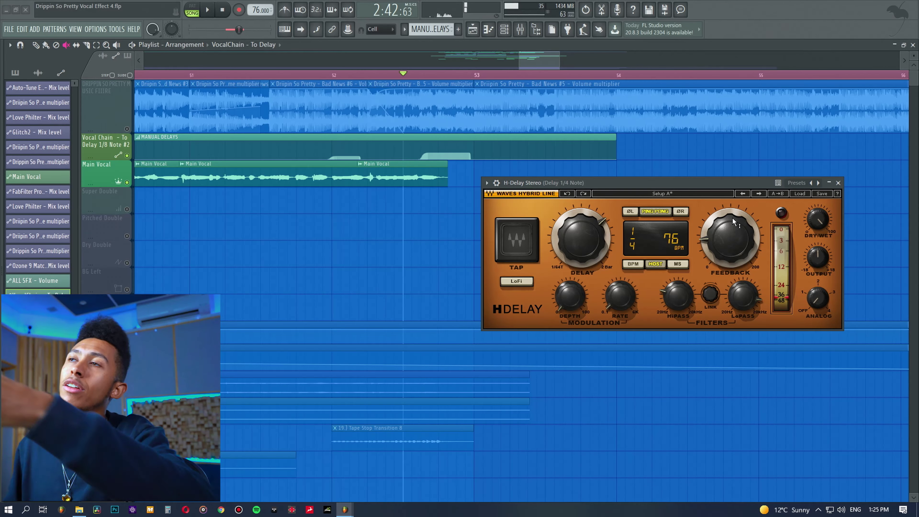
mouse_move(728, 229)
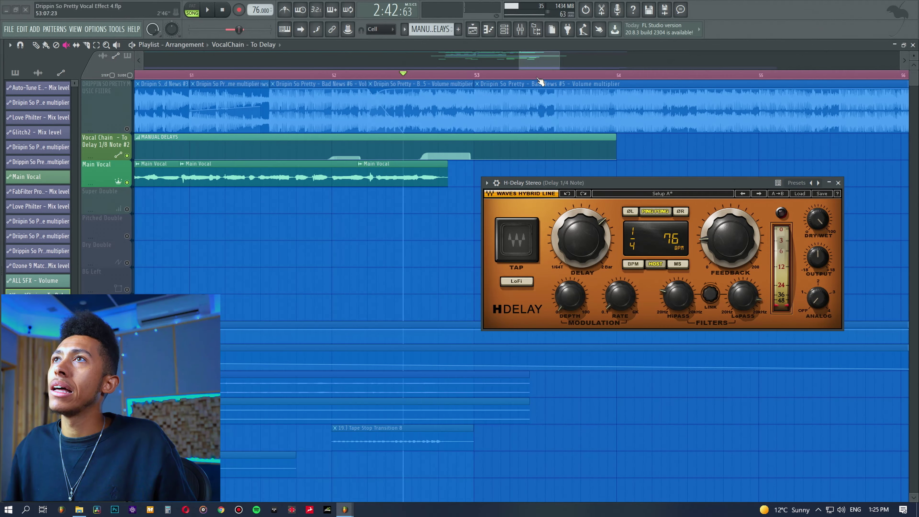
scroll(540, 82, down, 5)
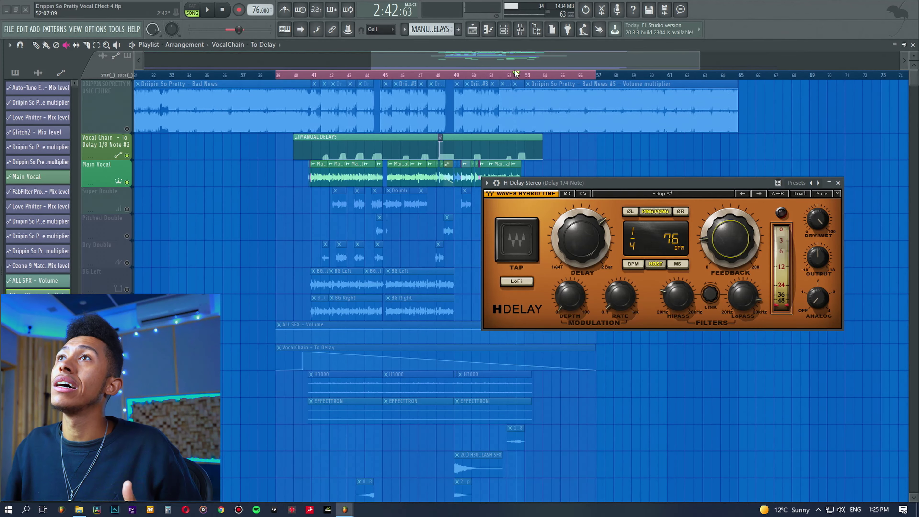
scroll(515, 74, left, 5)
scroll(515, 73, right, 5)
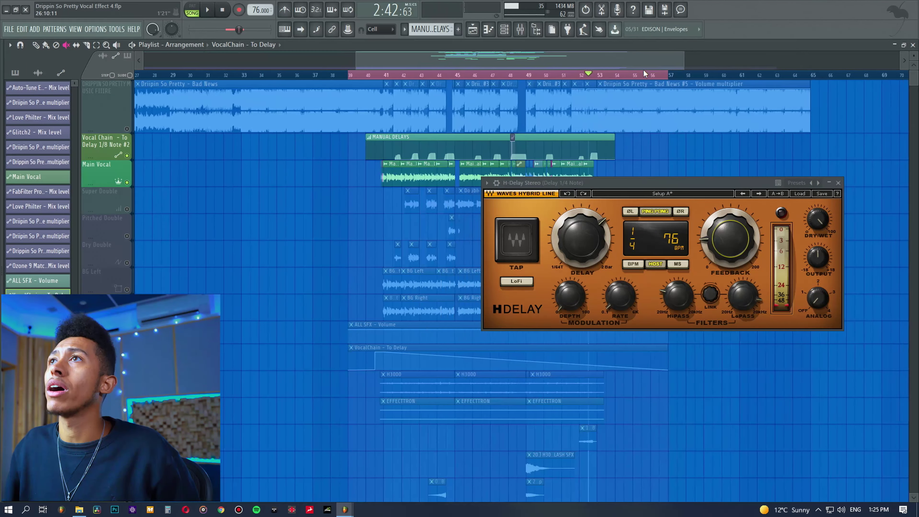
scroll(580, 76, up, 6)
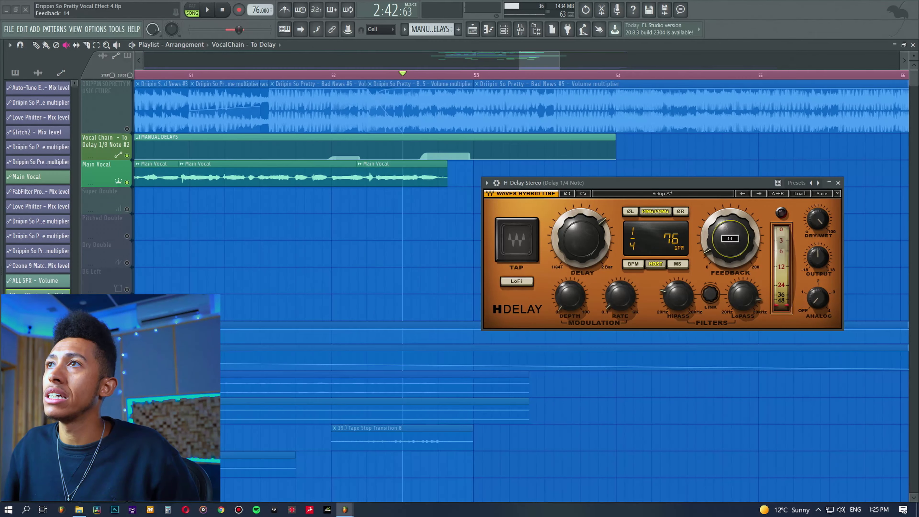
key(space)
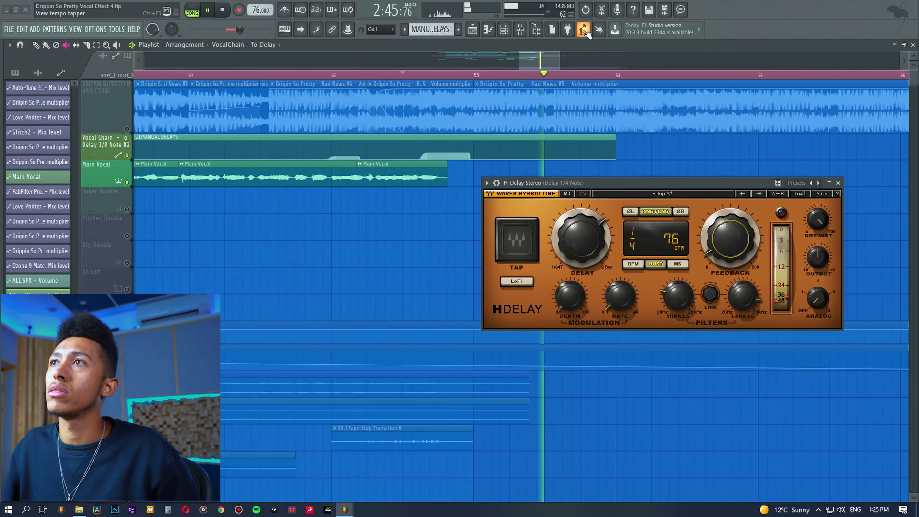
key(space)
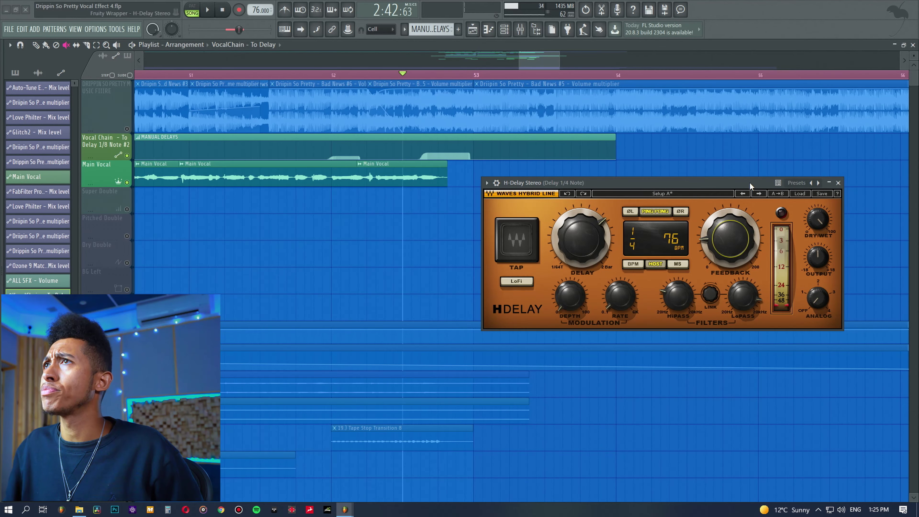
Toggle H-Delay's LoFi character and check the Delay 1/4 Note channel in the mixer.
drag(750, 182, 731, 175)
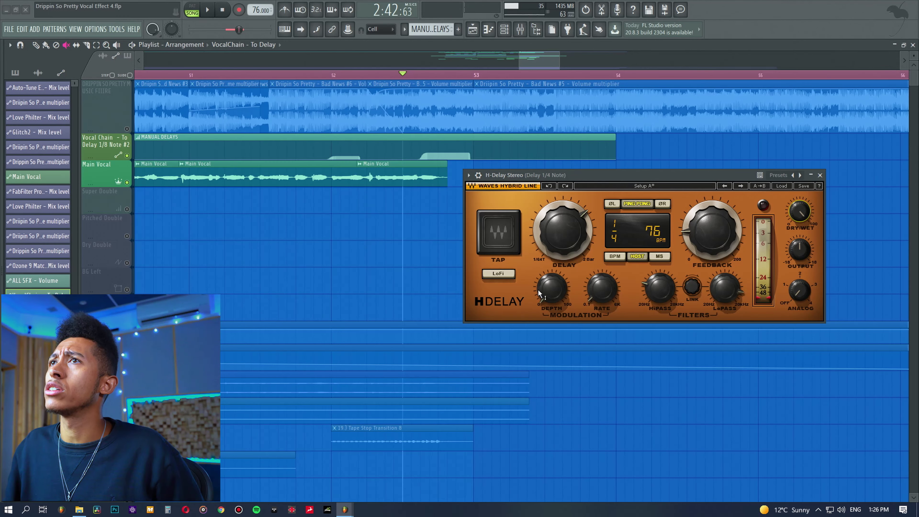
click(500, 272)
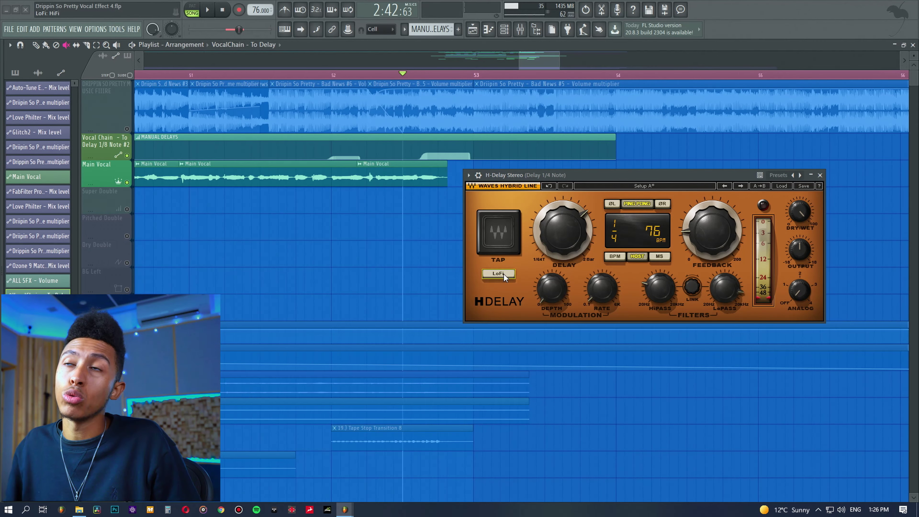
click(519, 28)
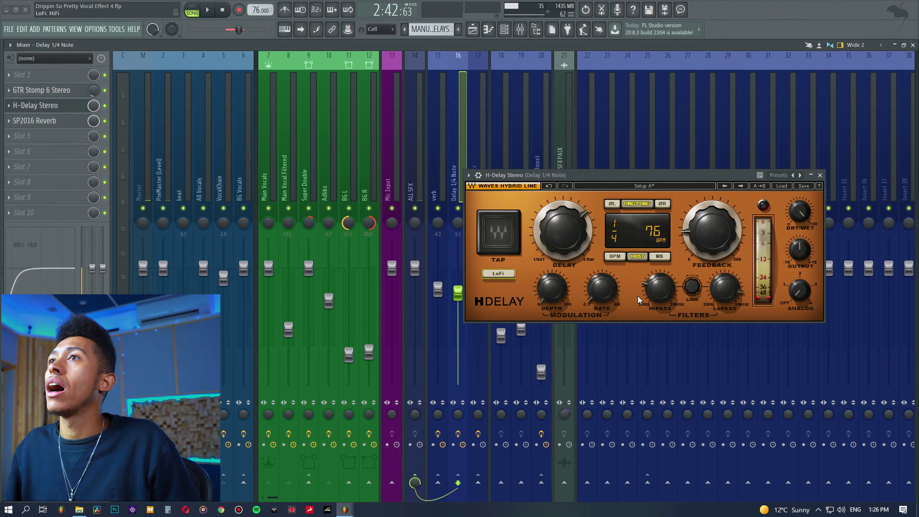
mouse_move(723, 290)
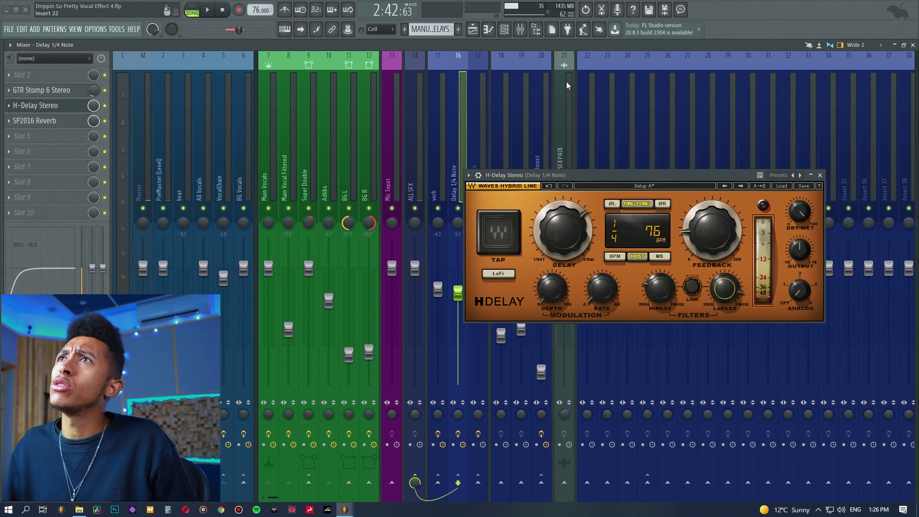
click(473, 34)
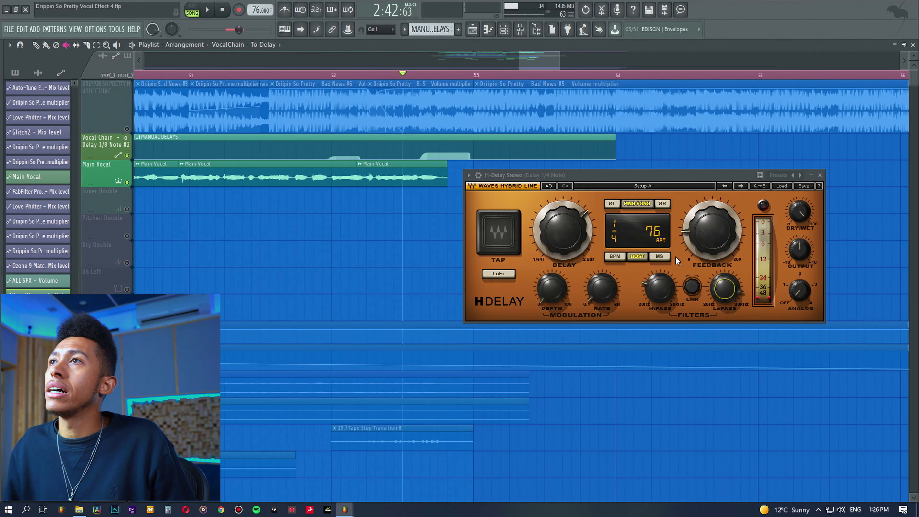
Trial a fully open low-pass on the delay, then undo it with the plugin's undo arrow.
drag(722, 304, 722, 283)
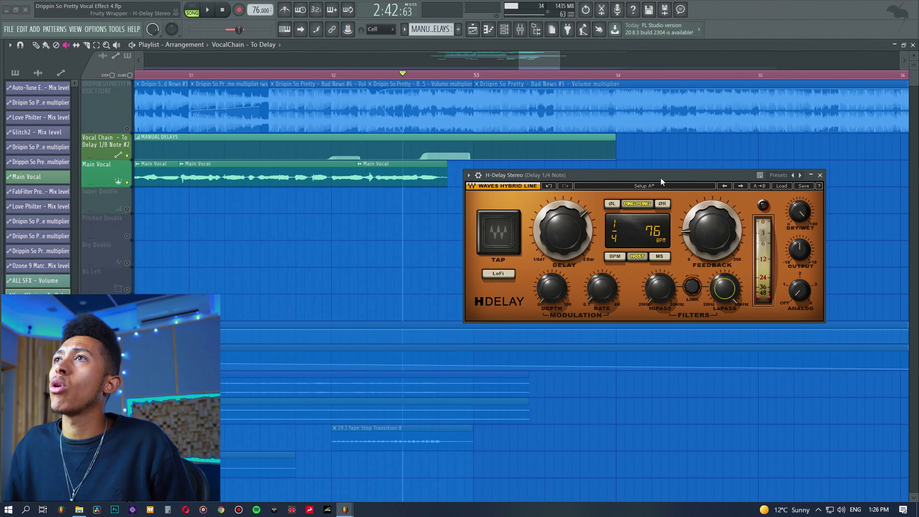
key(space)
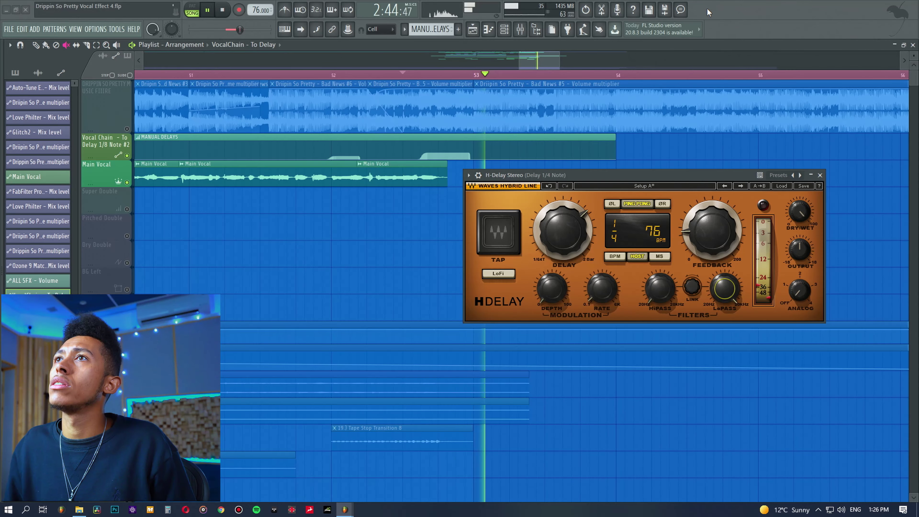
key(space)
click(548, 185)
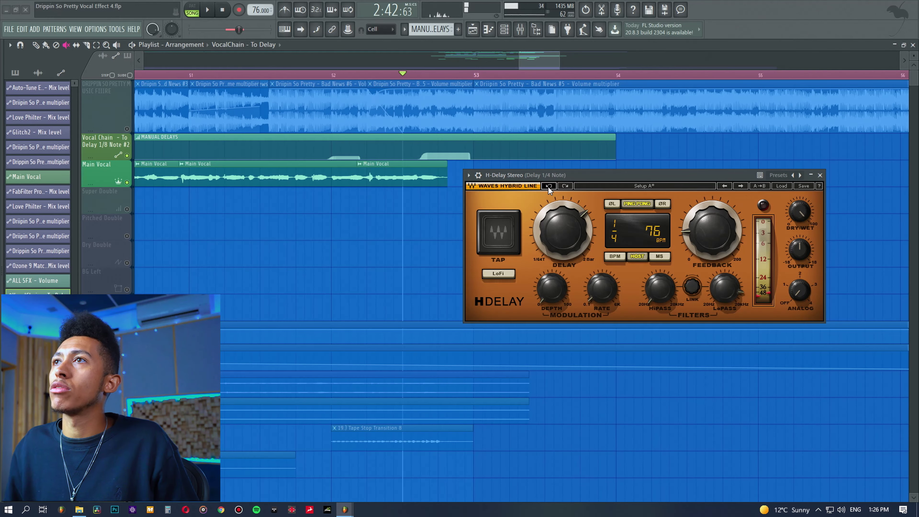
click(735, 292)
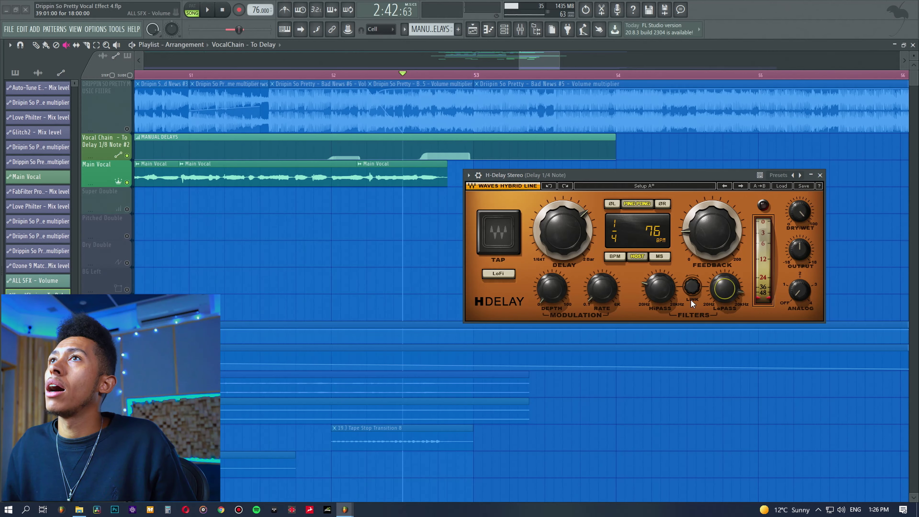
click(521, 31)
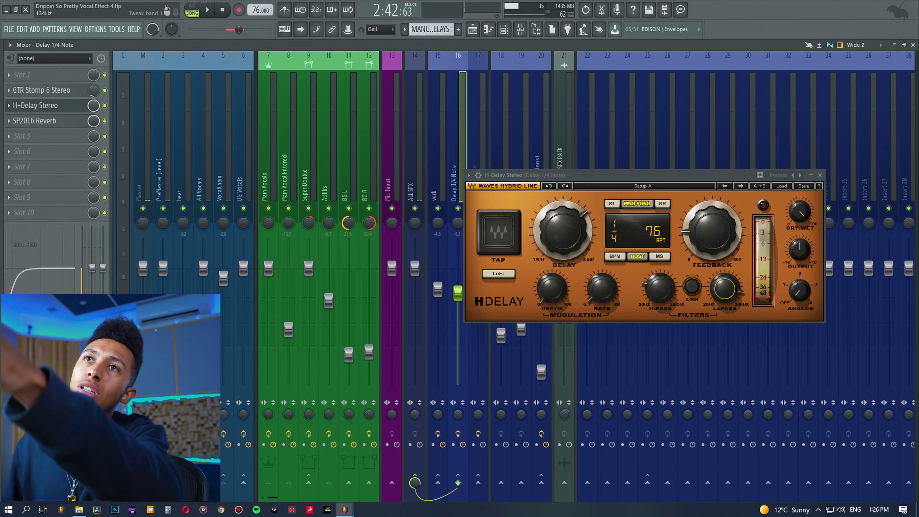
Check the SP2016 Reverb and move the H-Delay window to reveal channels 15–17.
click(67, 122)
click(67, 122)
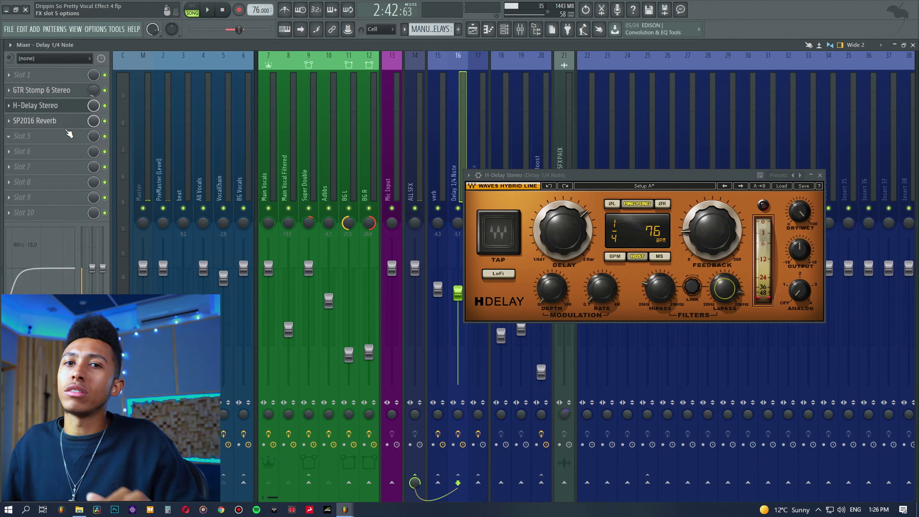
drag(615, 175, 586, 134)
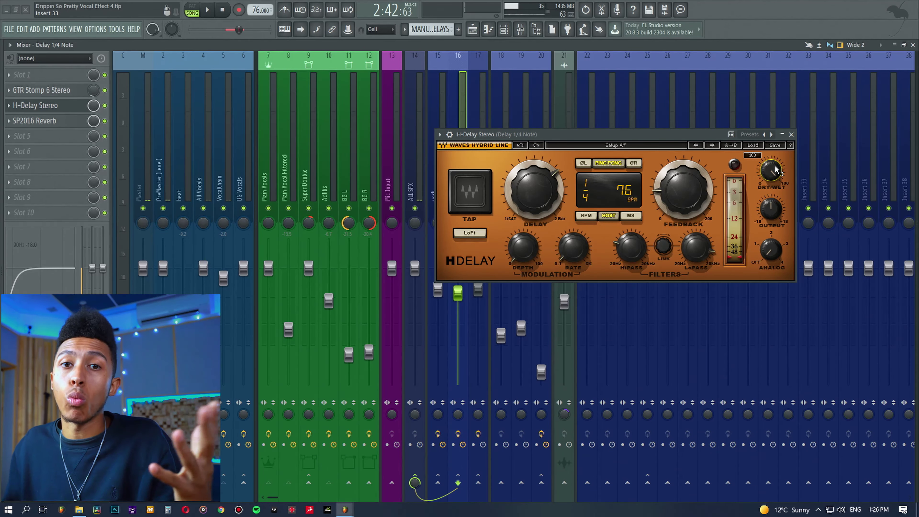
click(460, 98)
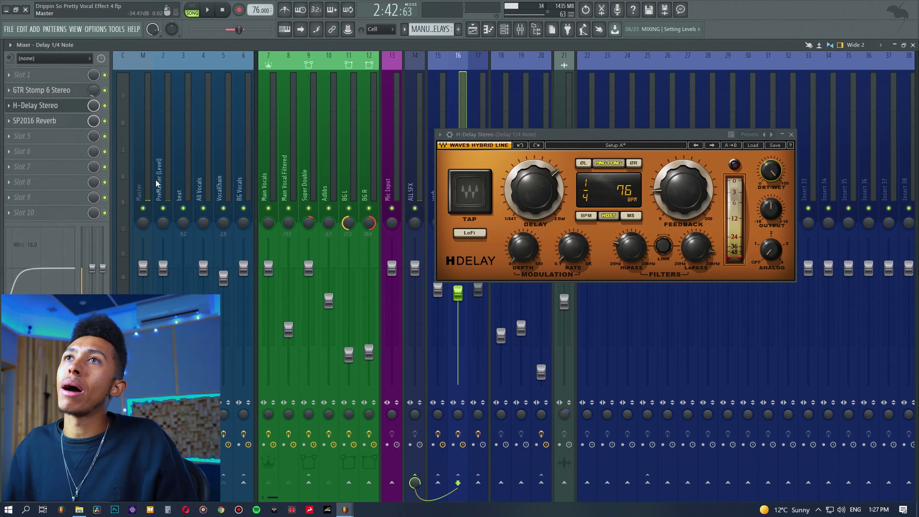
drag(560, 135, 620, 136)
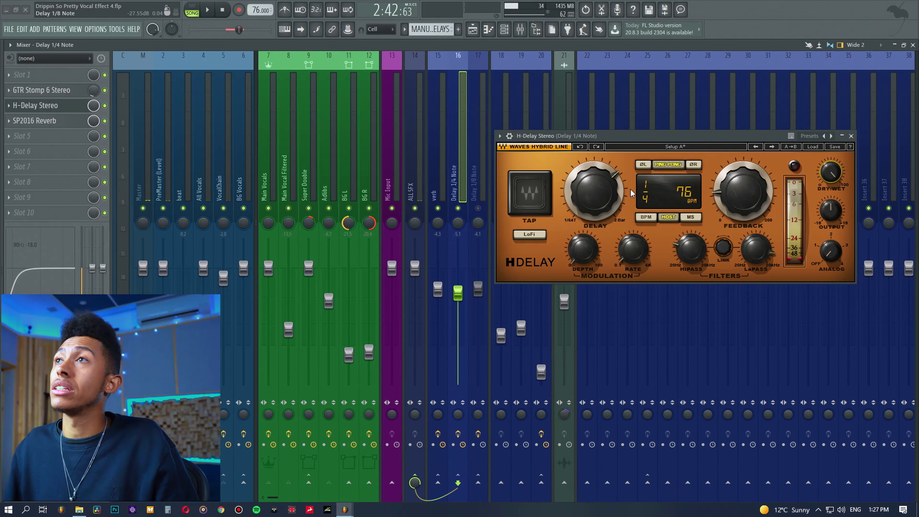
drag(752, 136, 691, 120)
Turn H-Delay's Analog knob down to about 1 and unmute the Delay 1/8 Note send.
mouse_move(780, 199)
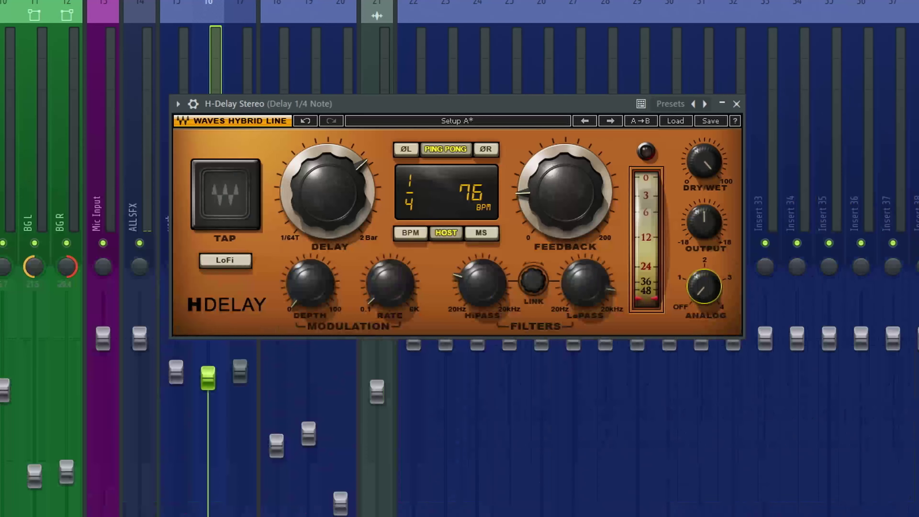
drag(759, 247, 758, 251)
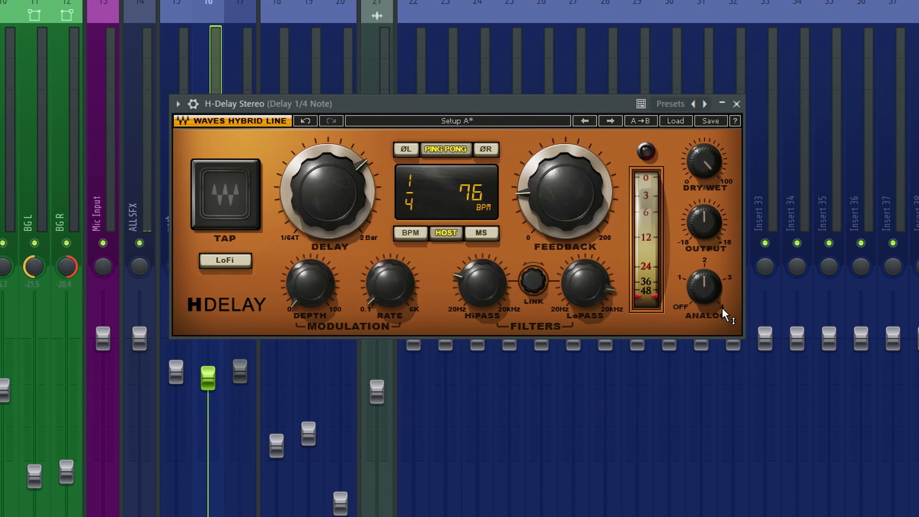
drag(721, 306, 684, 310)
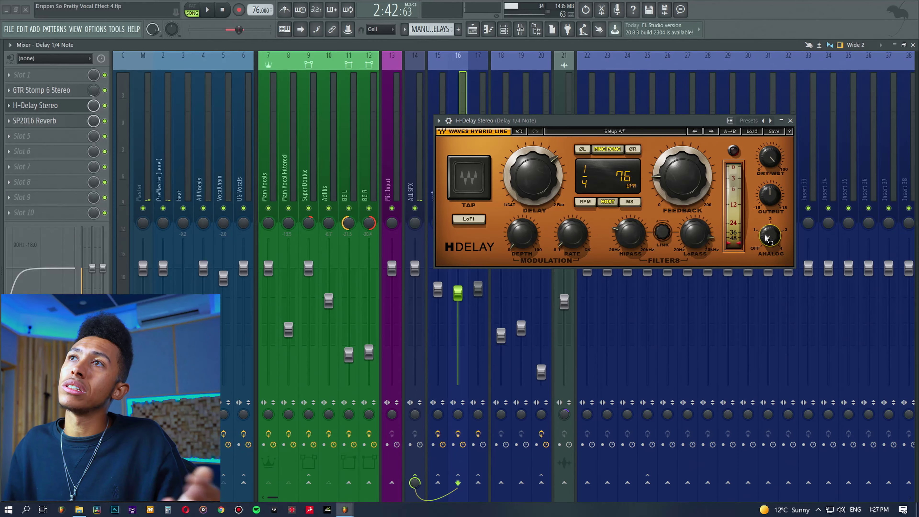
drag(688, 121, 760, 159)
click(478, 208)
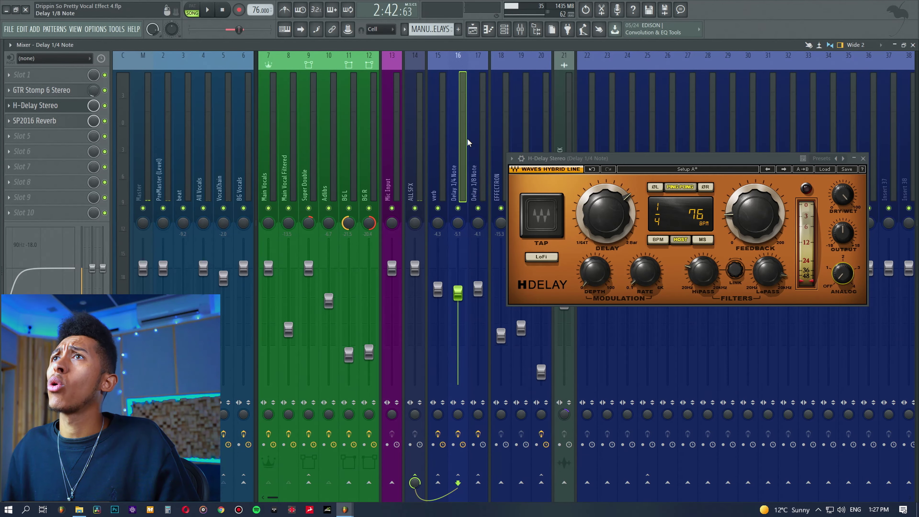
Check both delay sends' effects and set playback to start at bar 45 on Super Double.
click(475, 145)
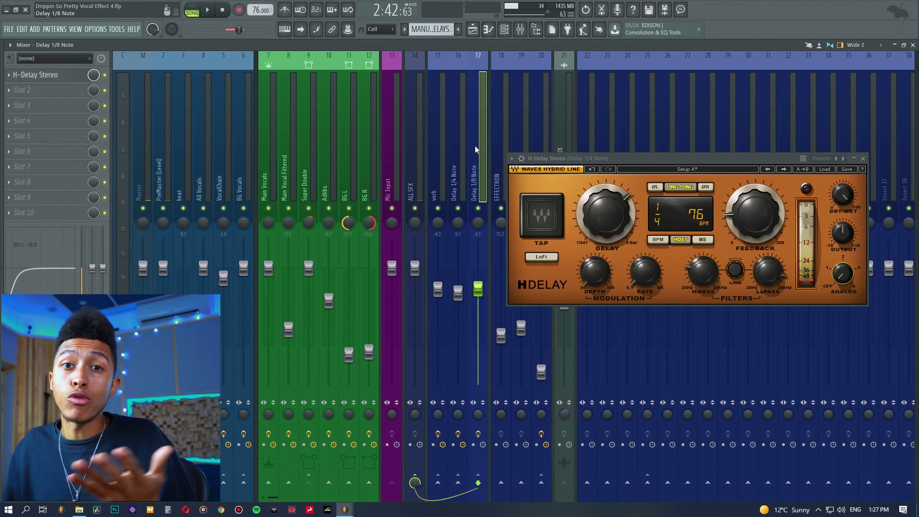
click(461, 162)
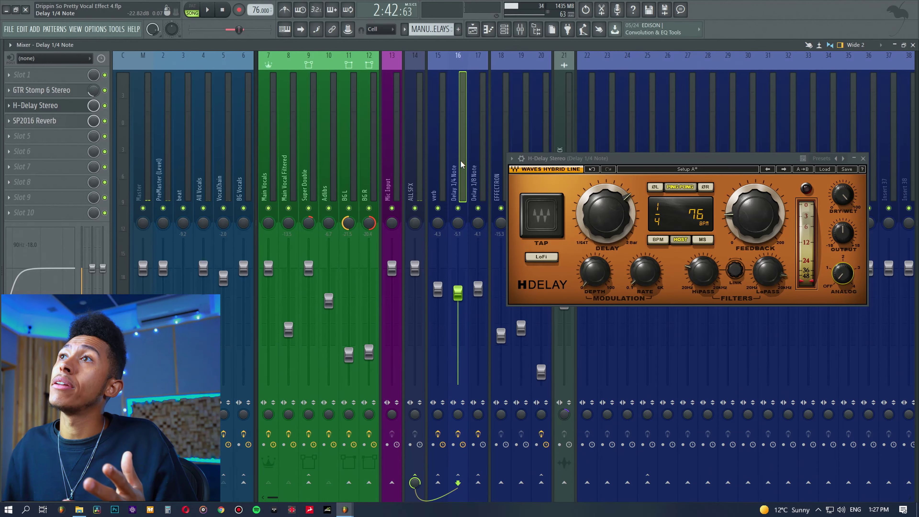
click(472, 30)
scroll(310, 74, down, 3)
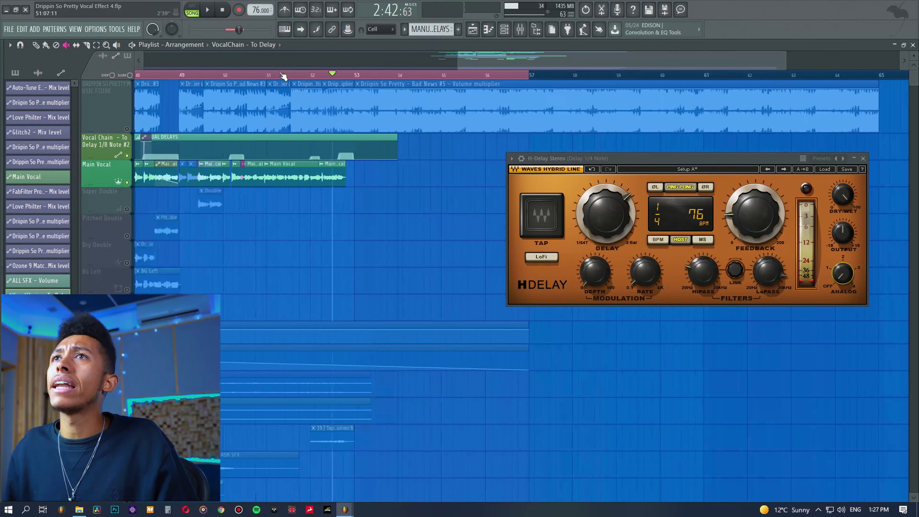
click(131, 192)
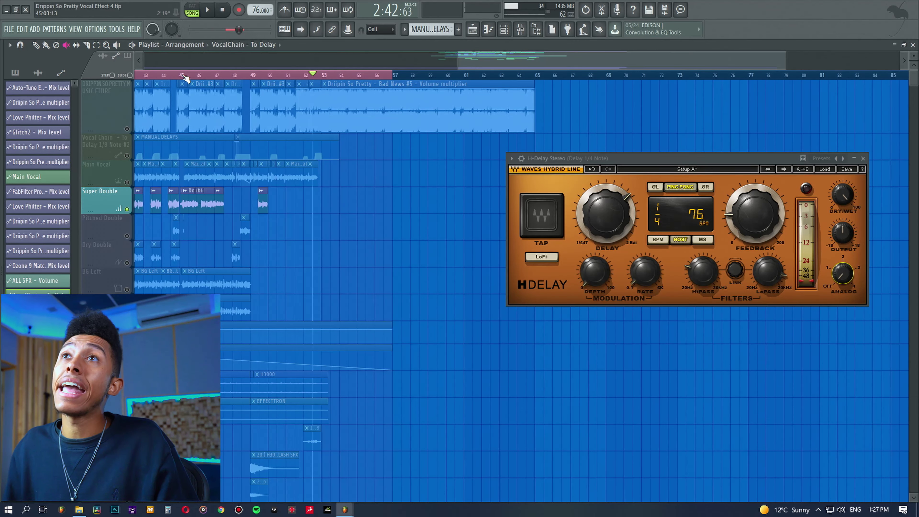
click(184, 77)
scroll(186, 78, up, 1)
scroll(184, 78, down, 2)
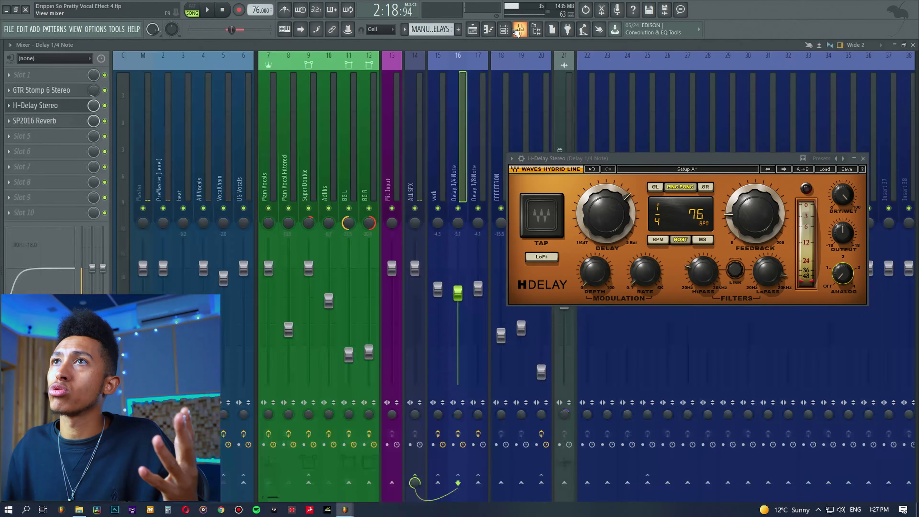
Audition the delays from the mixer, viewing Super Double and Delay 1/8 Note effects.
click(519, 30)
click(313, 147)
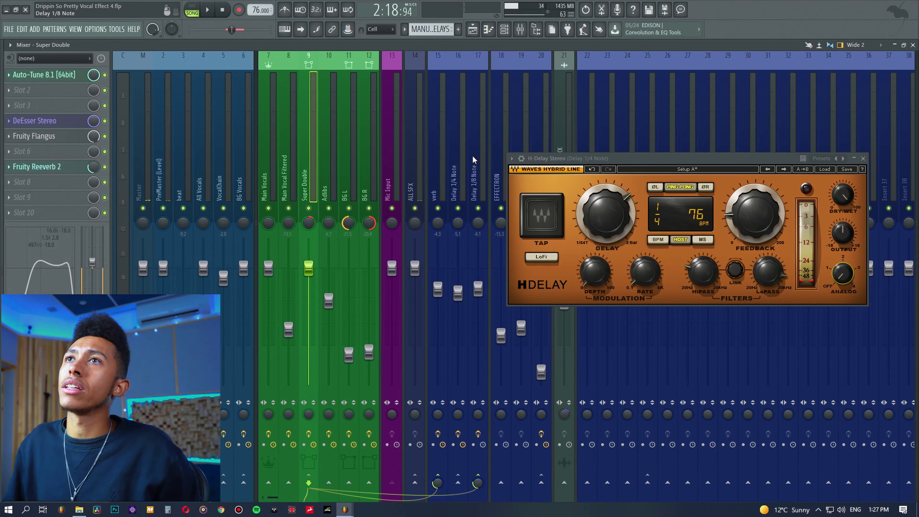
key(space)
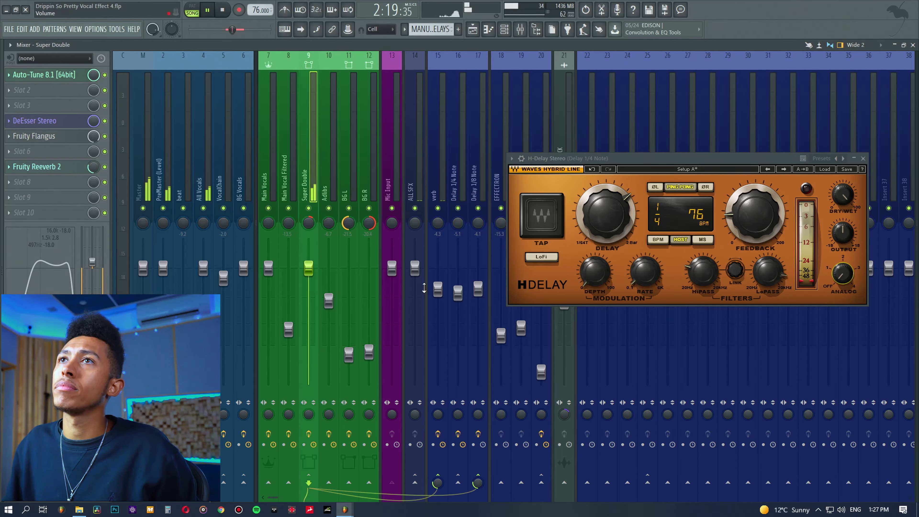
click(475, 137)
key(space)
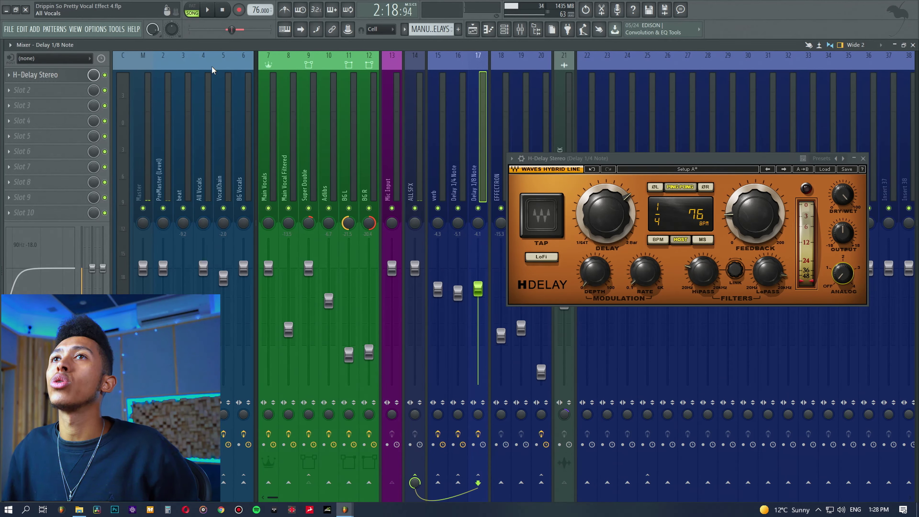
Peek at the Delay 1/8 Note H-Delay, then open SP2016 Reverb on Delay 1/4 Note.
click(35, 75)
click(387, 71)
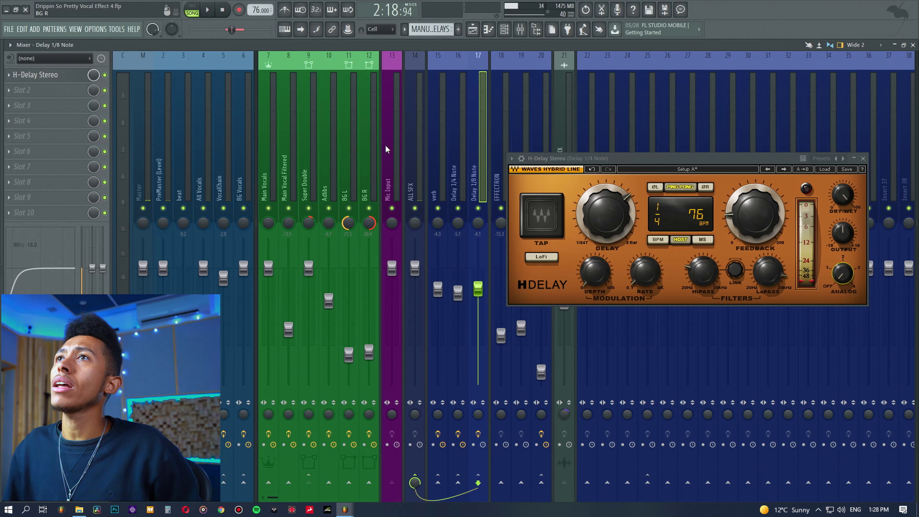
click(458, 144)
click(43, 121)
drag(579, 348, 454, 190)
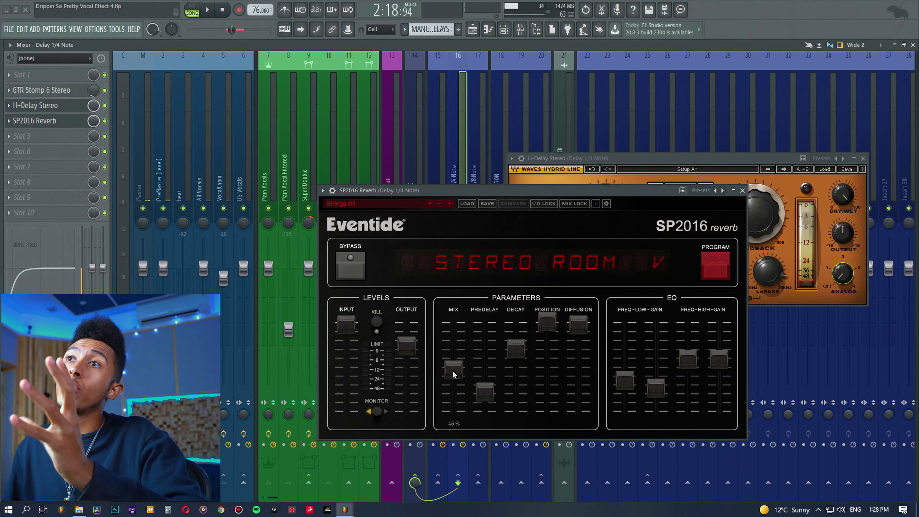
Close the H-Delay and SP2016 Reverb windows, leaving the mixer on Delay 1/4 Note.
click(863, 158)
click(476, 31)
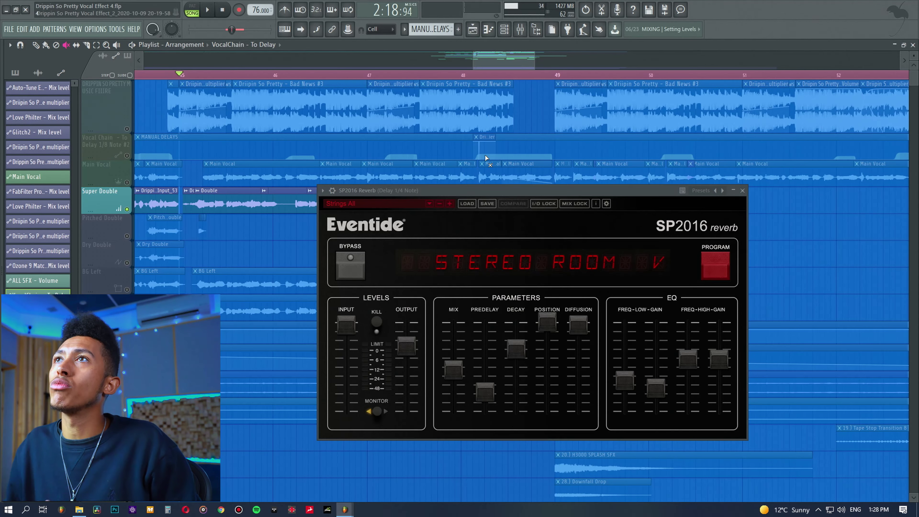
scroll(499, 81, down, 2)
click(520, 28)
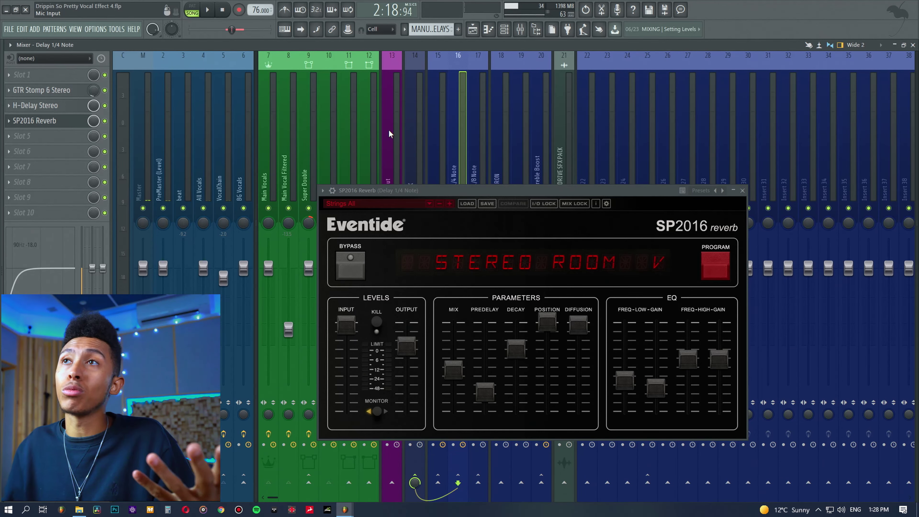
drag(428, 189, 636, 162)
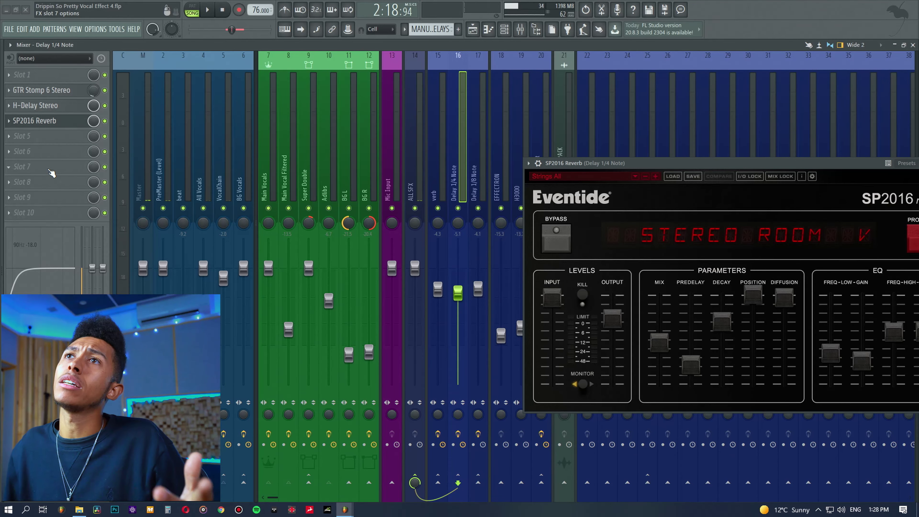
click(34, 121)
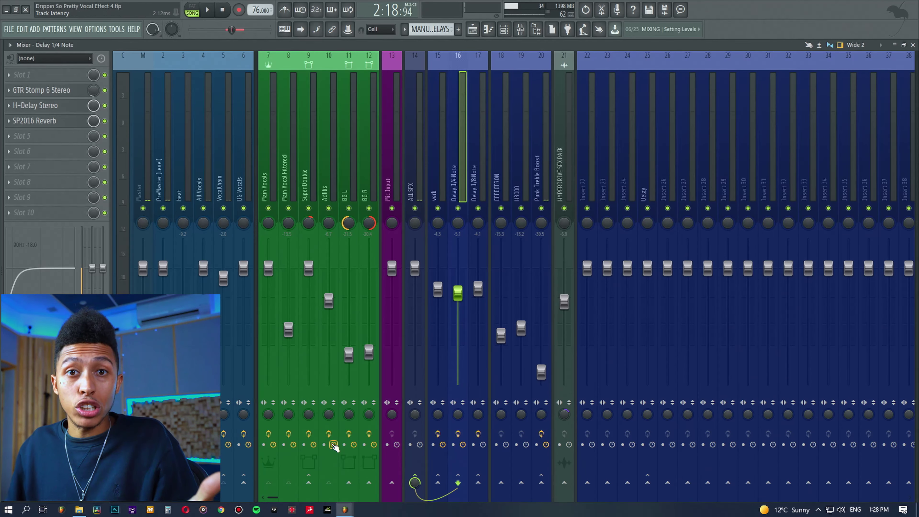
Select mixer insert 5 VocalChain and briefly open its MDE-X verb plugin.
click(223, 166)
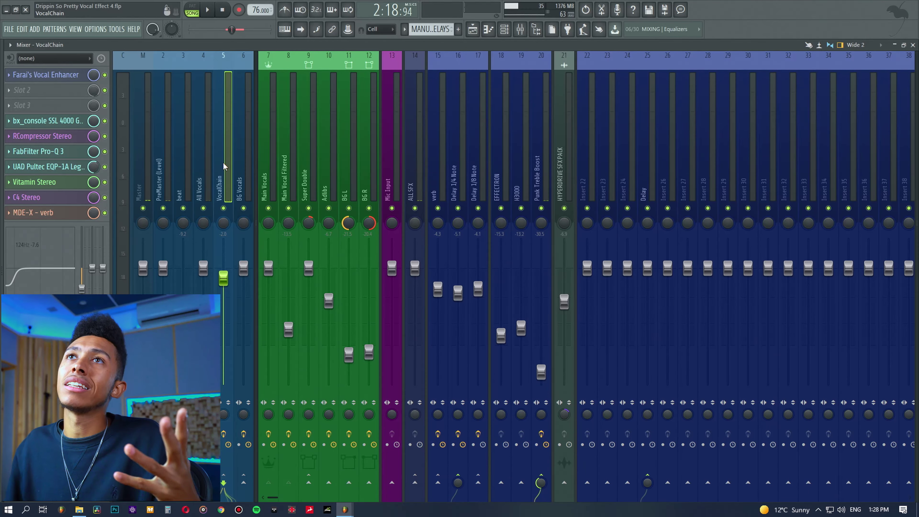
click(60, 214)
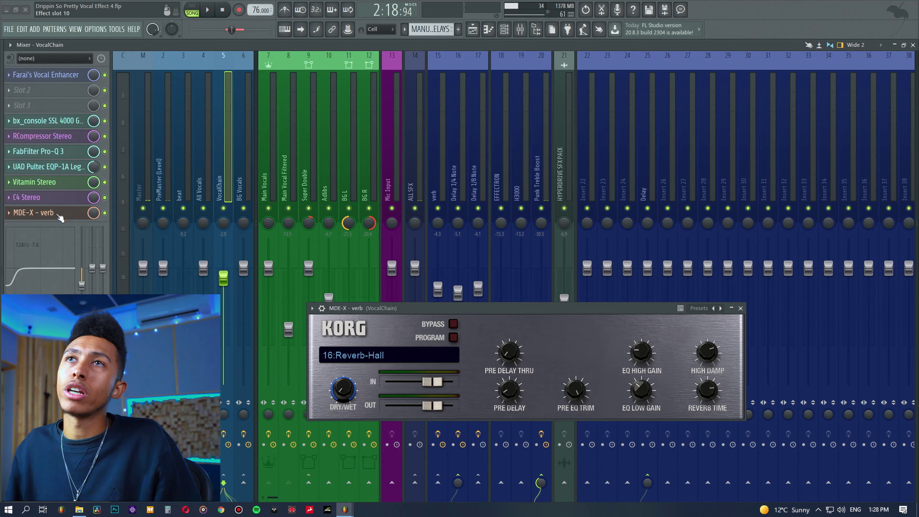
click(60, 214)
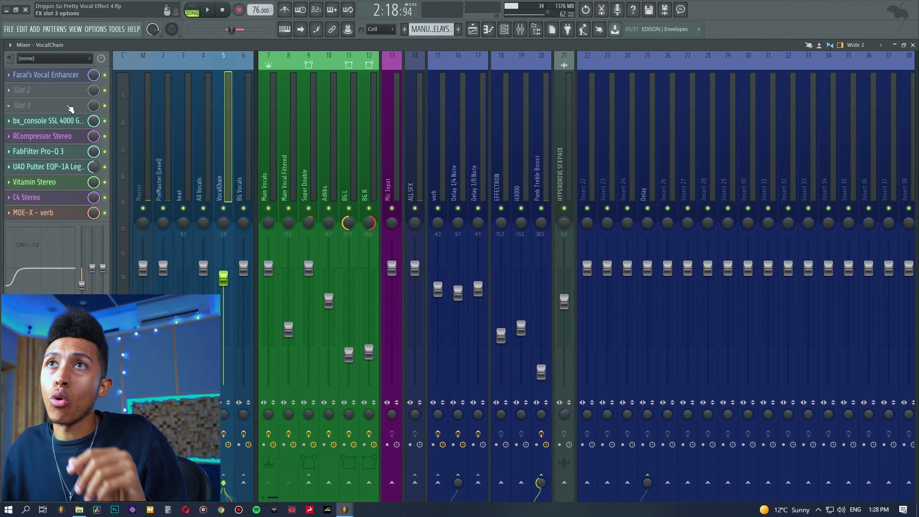
Load Waves H-Delay Stereo into VocalChain's third effect slot and move its window aside.
click(69, 108)
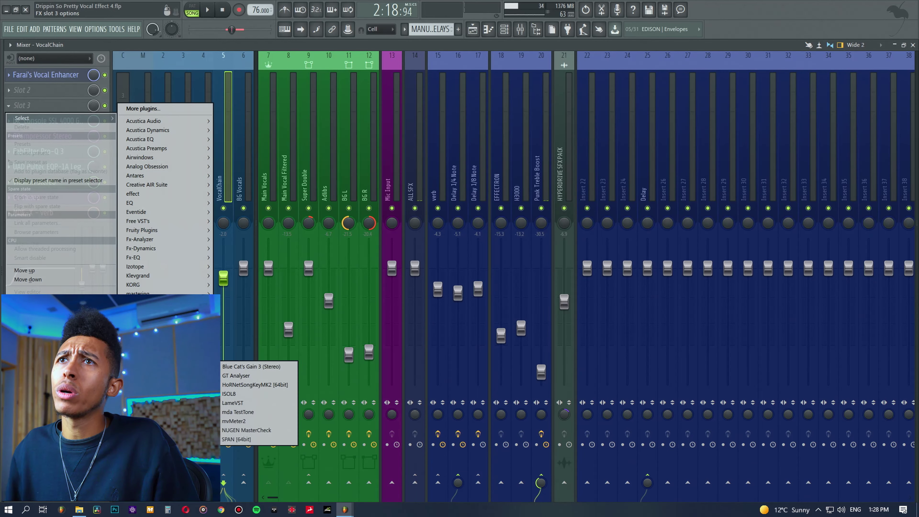
mouse_move(163, 375)
key(Down)
key(Return)
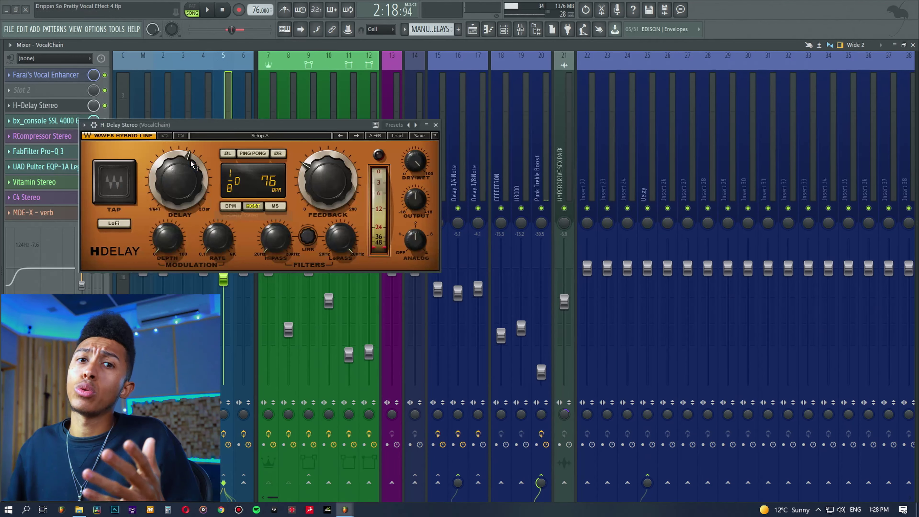
drag(245, 125, 526, 147)
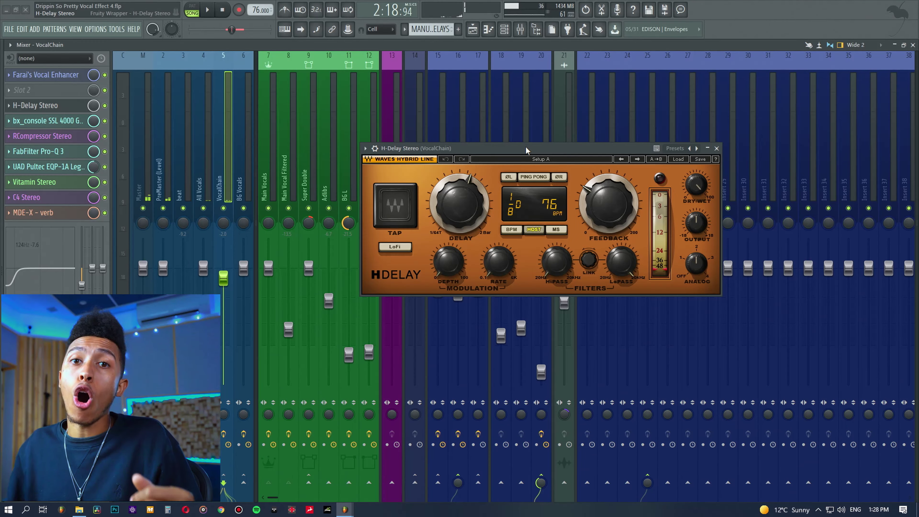
Move the vocal H-Delay Stereo to sit just above the MDE-X verb in VocalChain's rack.
drag(55, 106, 58, 201)
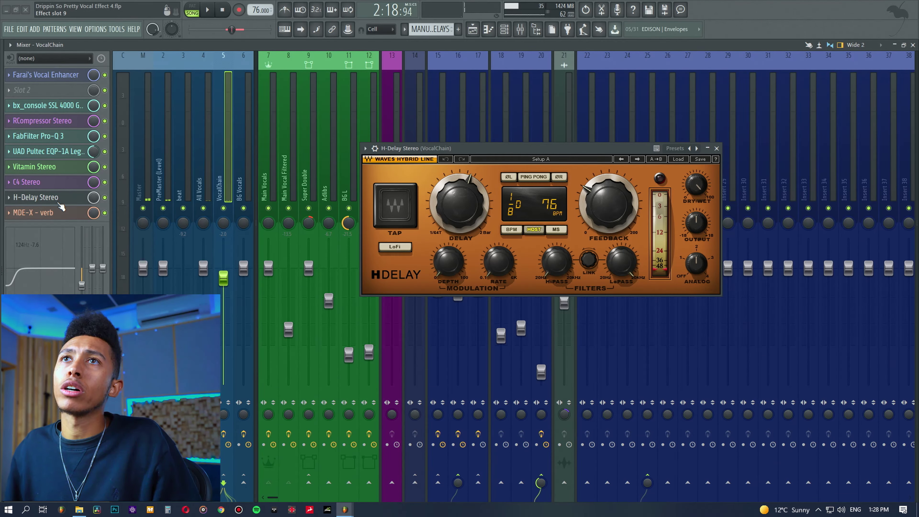
click(62, 216)
click(62, 217)
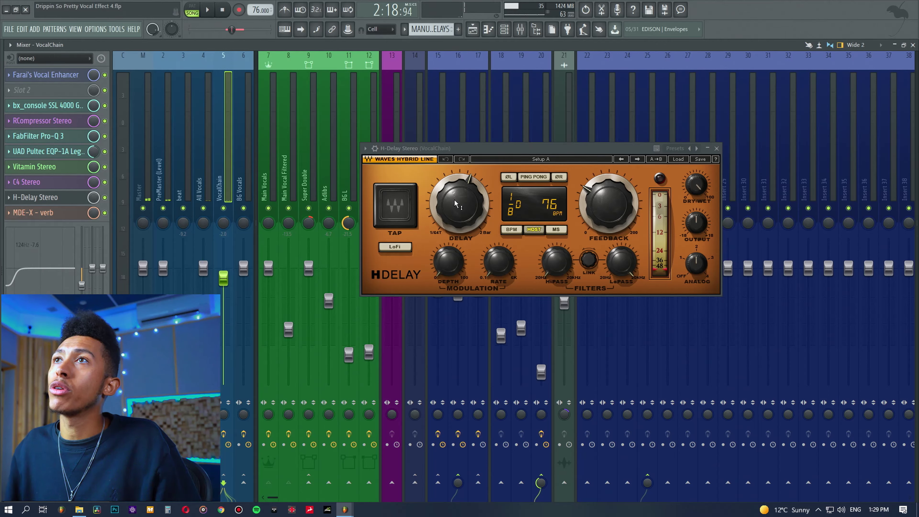
click(462, 105)
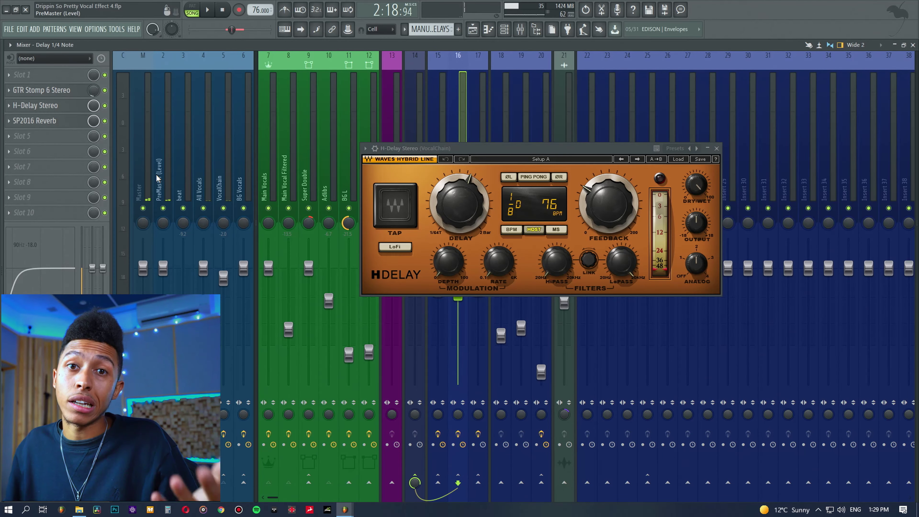
click(211, 178)
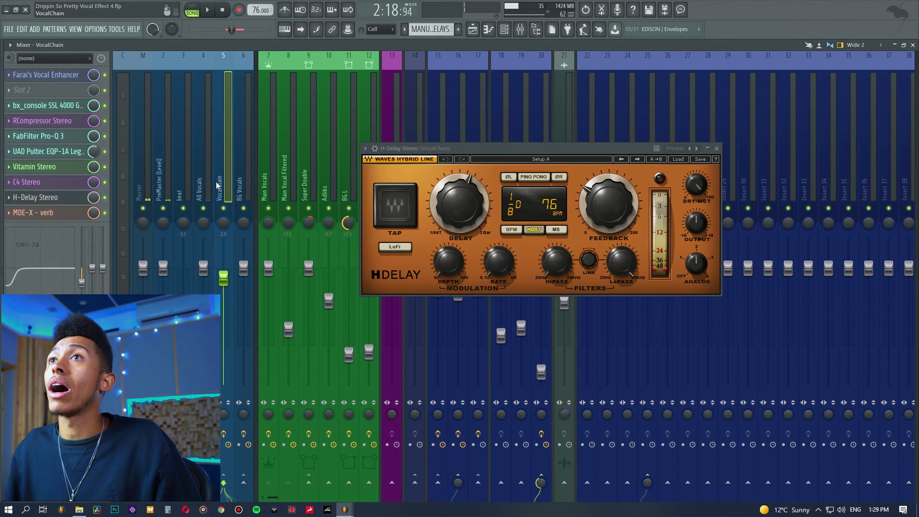
Set H-Delay to a 1/4-note delay with PING PONG on and Dry/Wet at 64.
drag(468, 218, 467, 204)
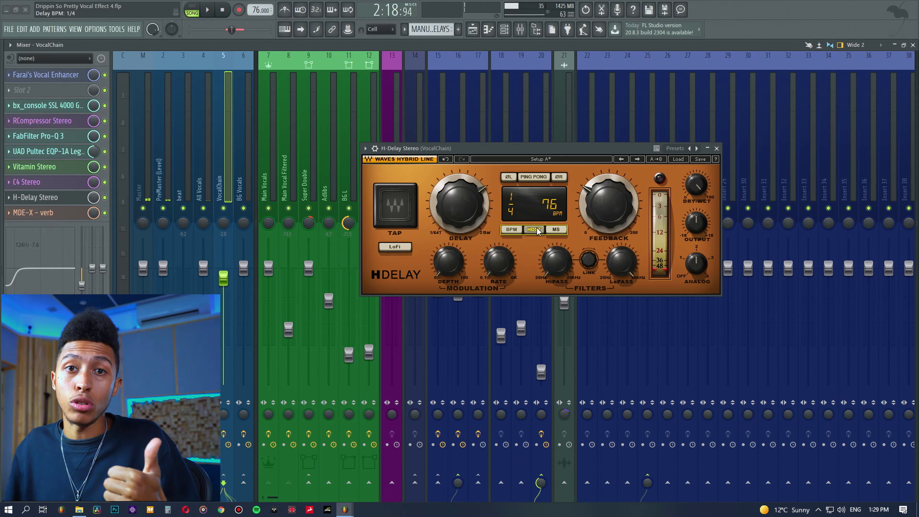
click(529, 177)
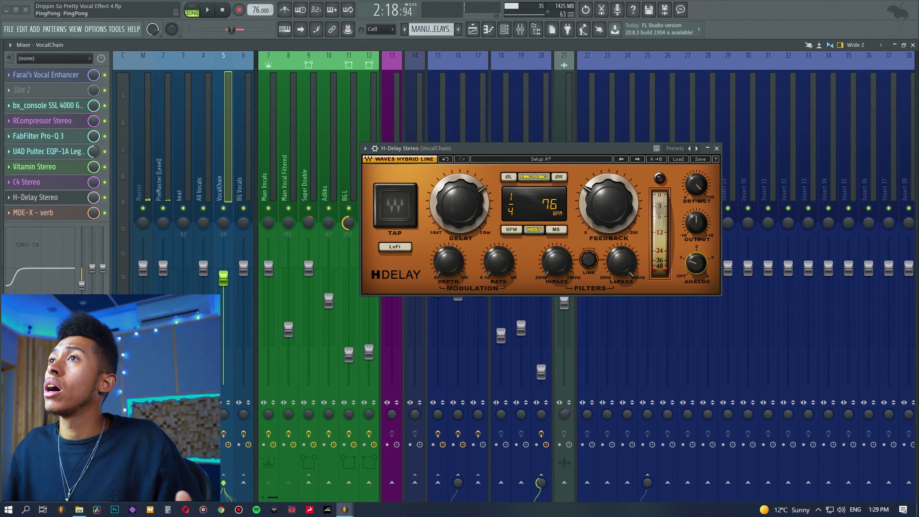
mouse_move(697, 190)
mouse_down()
mouse_move(698, 170)
mouse_move(699, 185)
mouse_up()
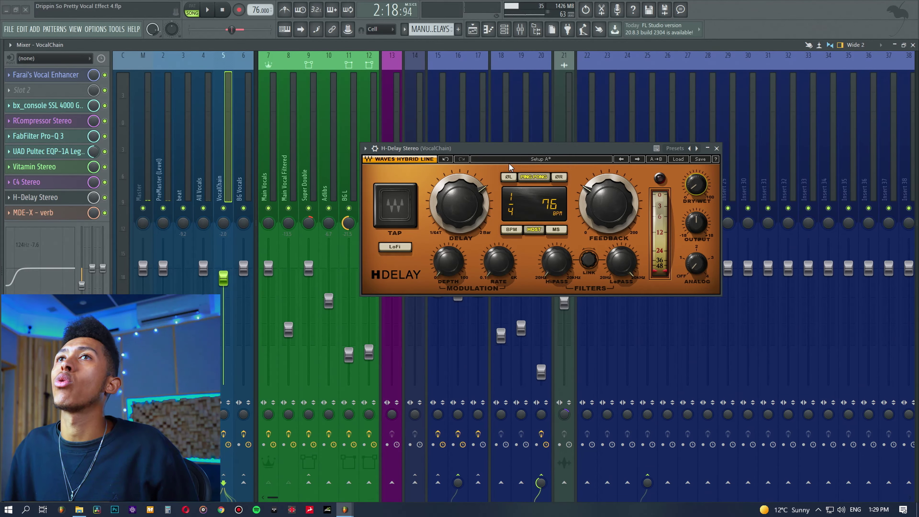
drag(427, 148, 504, 135)
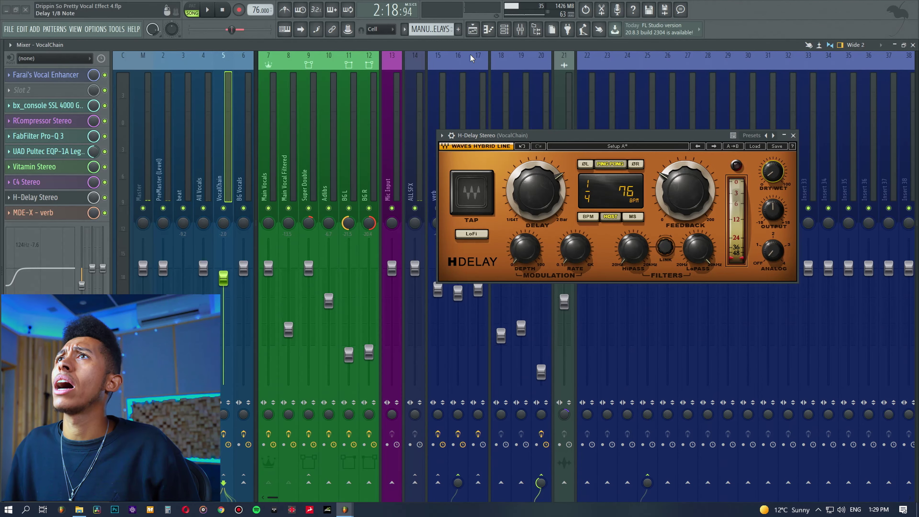
Play the song from around bar 41 in the playlist.
click(473, 29)
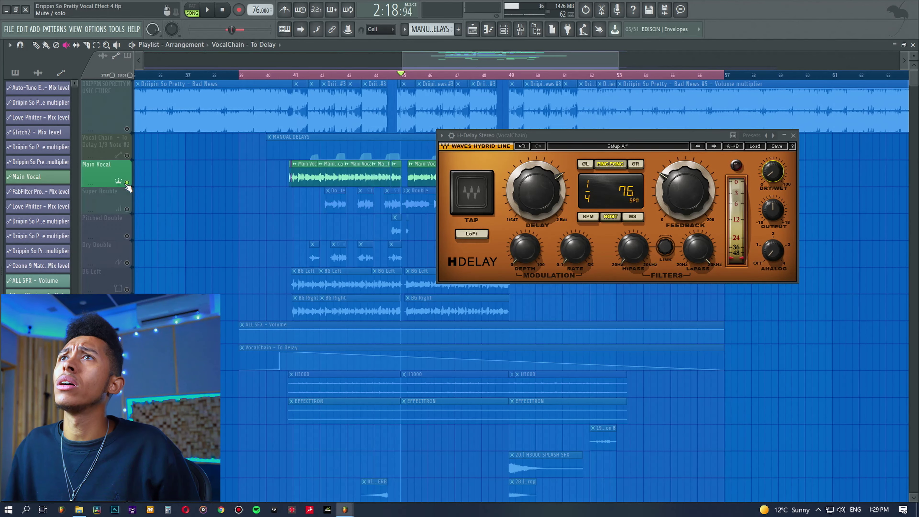
drag(296, 76, 291, 77)
key(space)
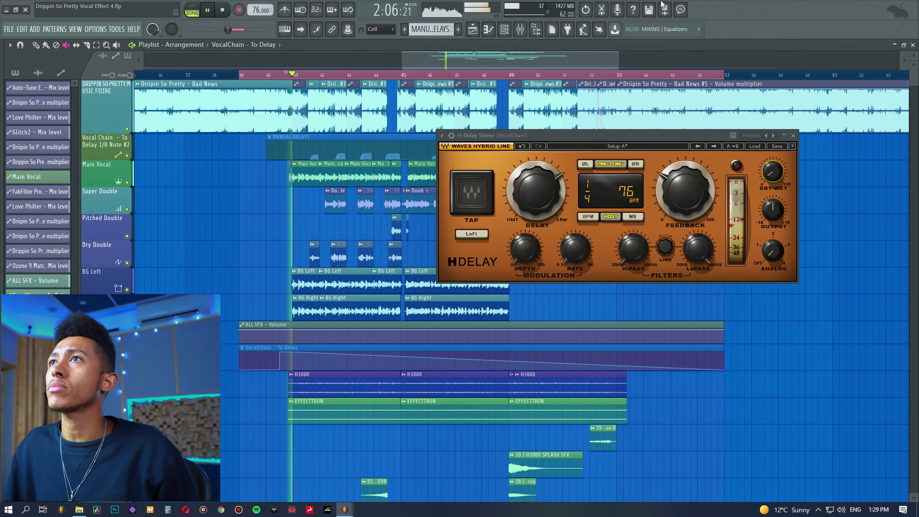
Bring up the mixer, move the H-Delay window aside, and stop playback.
click(520, 30)
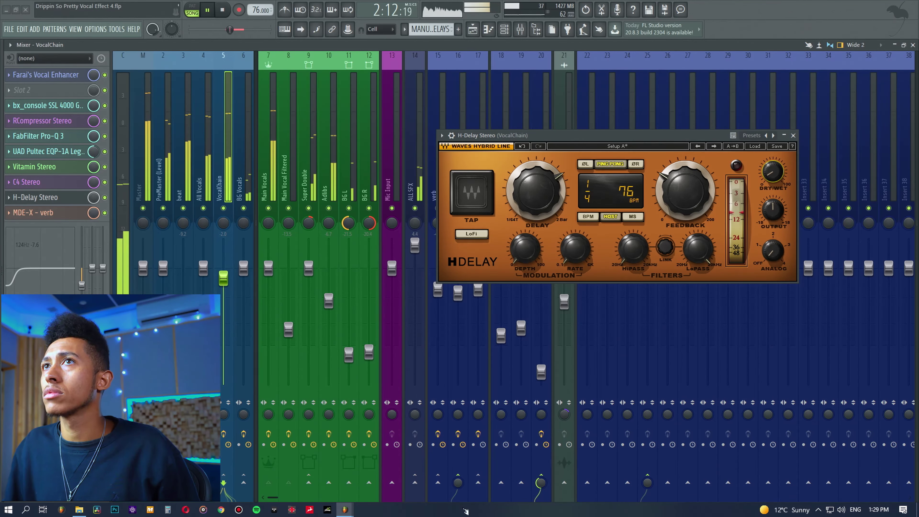
mouse_move(773, 171)
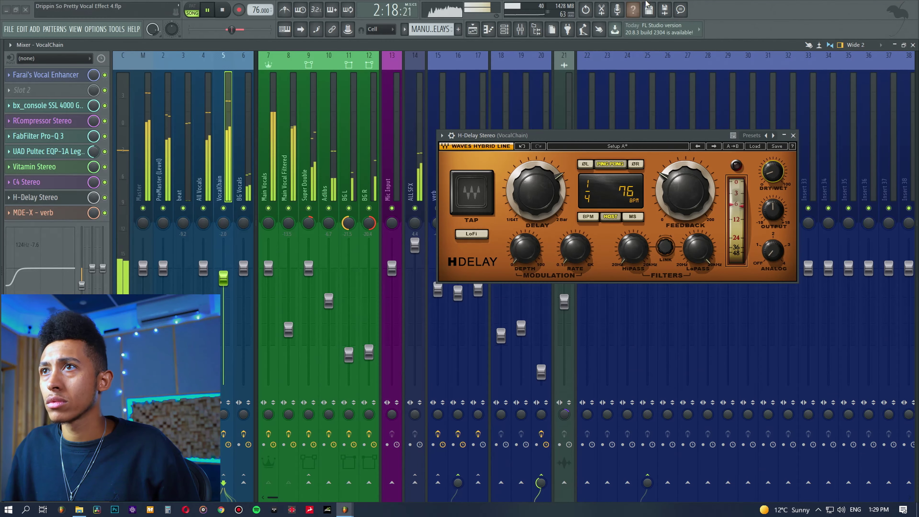
drag(561, 134, 660, 120)
key(space)
drag(594, 121, 558, 115)
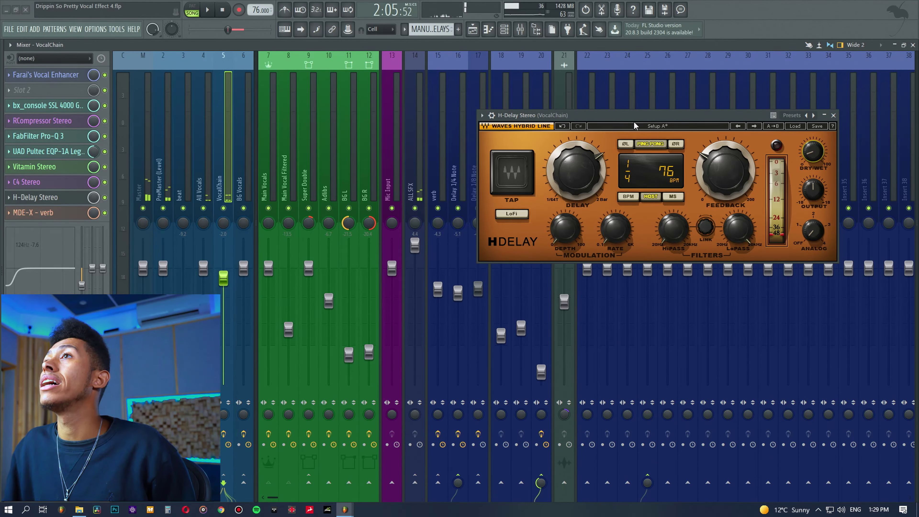
Switch VocalChain's H-Delay to MS sync and set a 100 ms delay time.
mouse_move(808, 153)
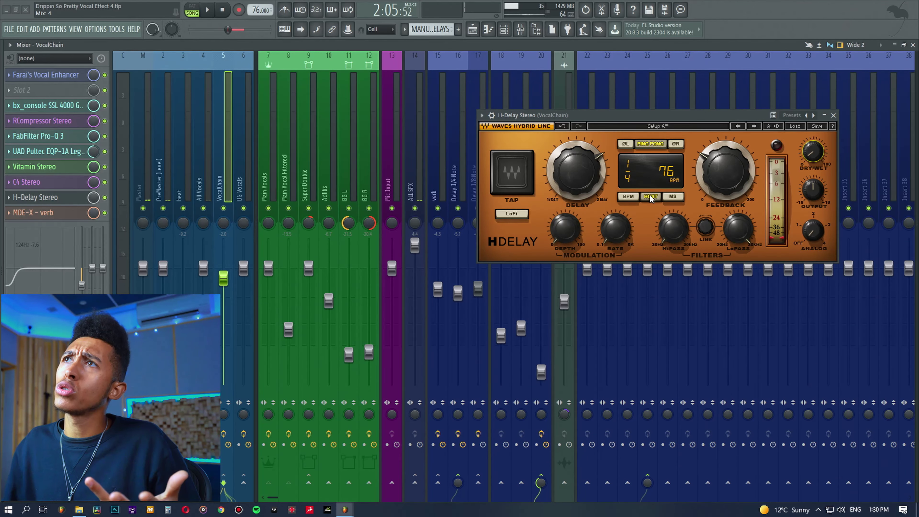
click(673, 196)
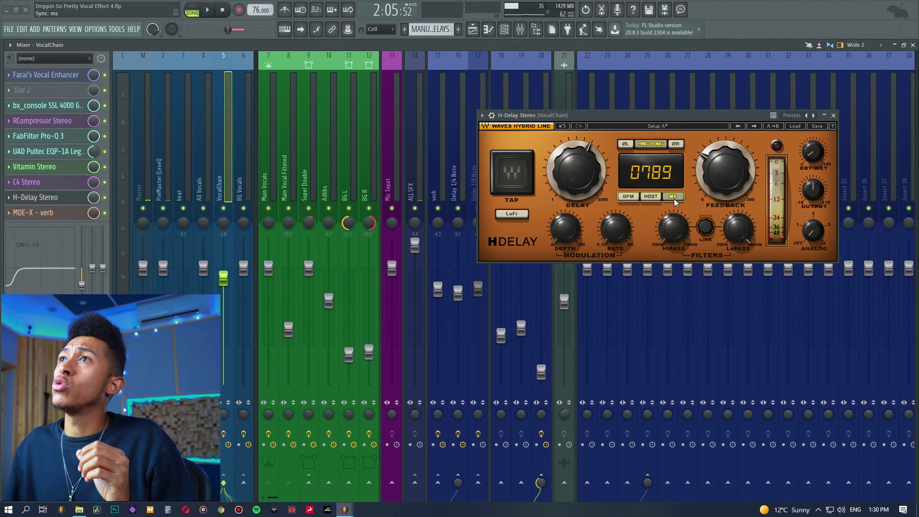
drag(581, 170, 581, 224)
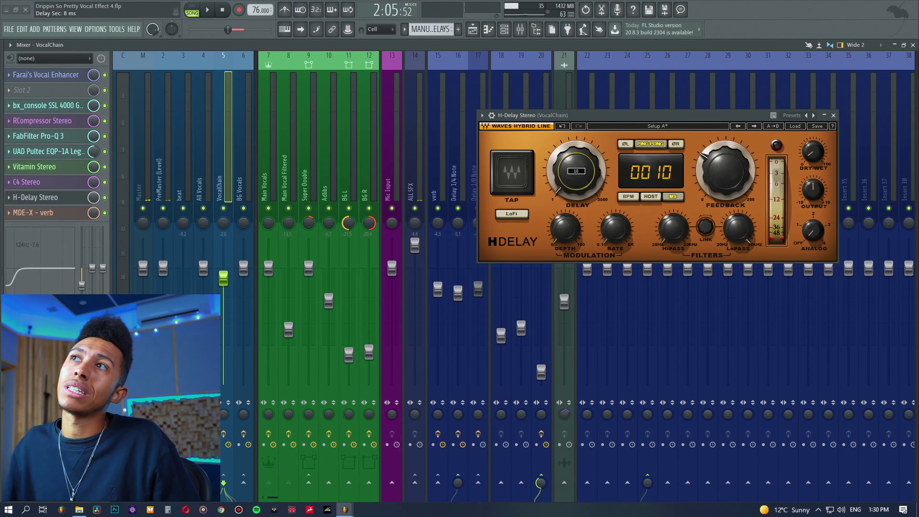
drag(576, 171, 576, 159)
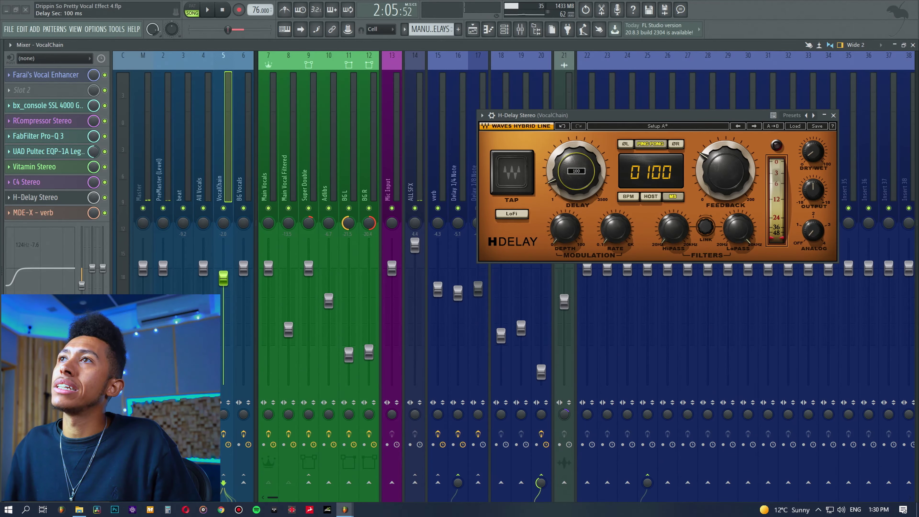
drag(576, 171, 621, 168)
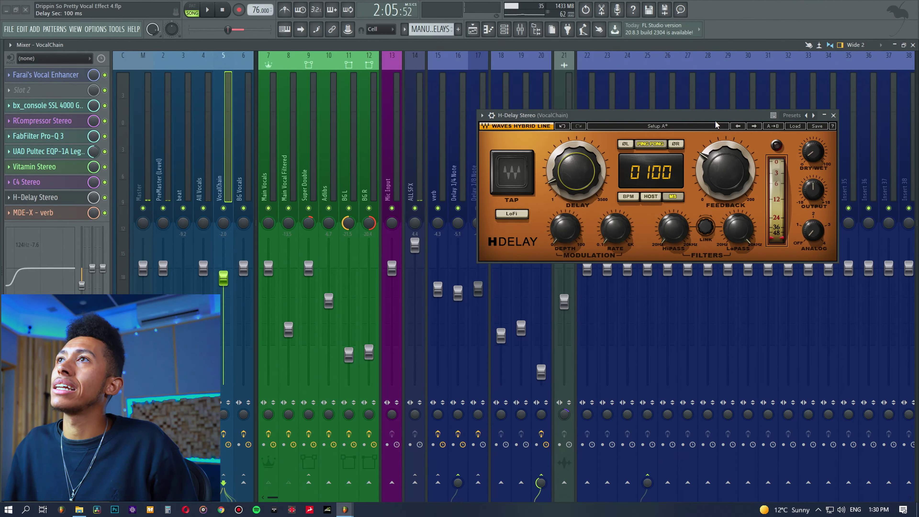
click(710, 109)
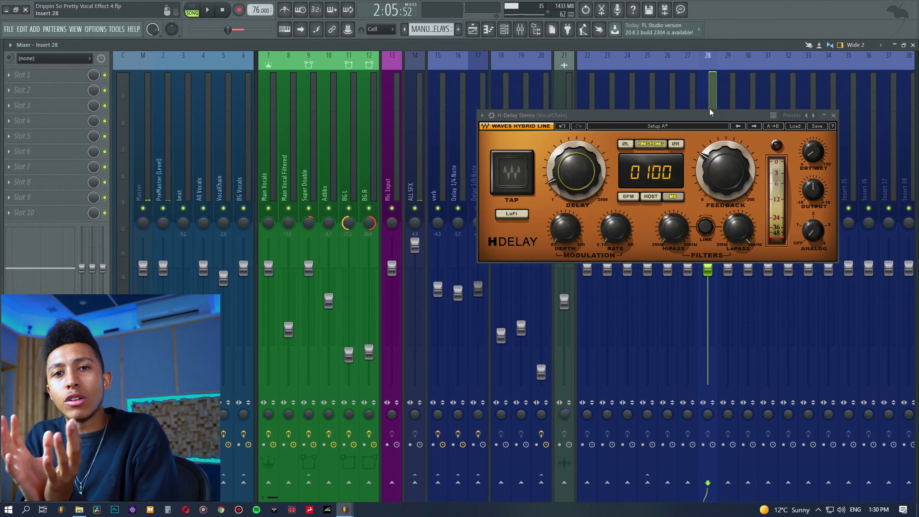
Play the vocal and shorten the H-Delay time to 73 ms.
key(space)
click(727, 116)
scroll(813, 152, down, 10)
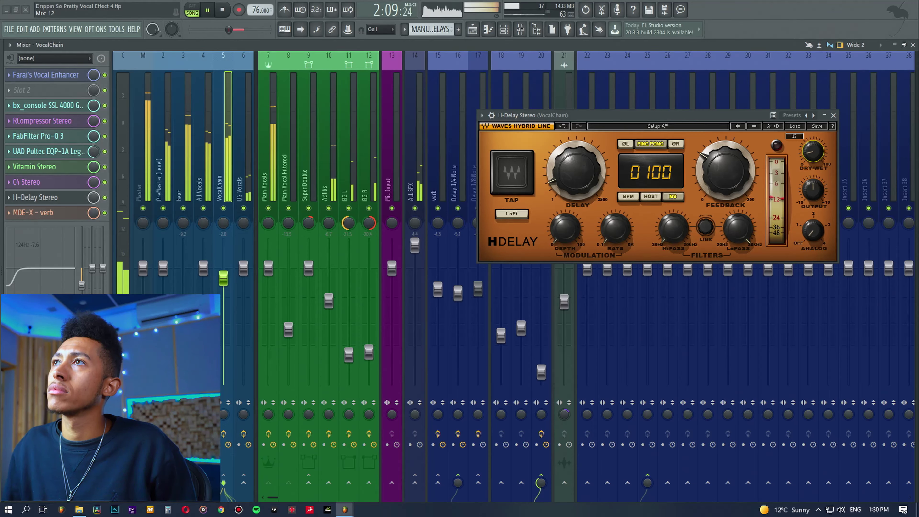
scroll(576, 171, down, 6)
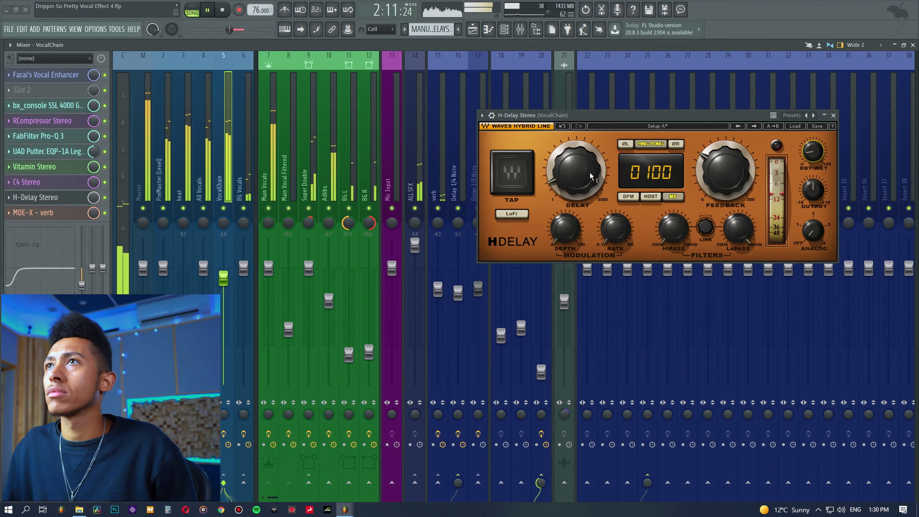
scroll(576, 170, down, 8)
scroll(812, 151, up, 3)
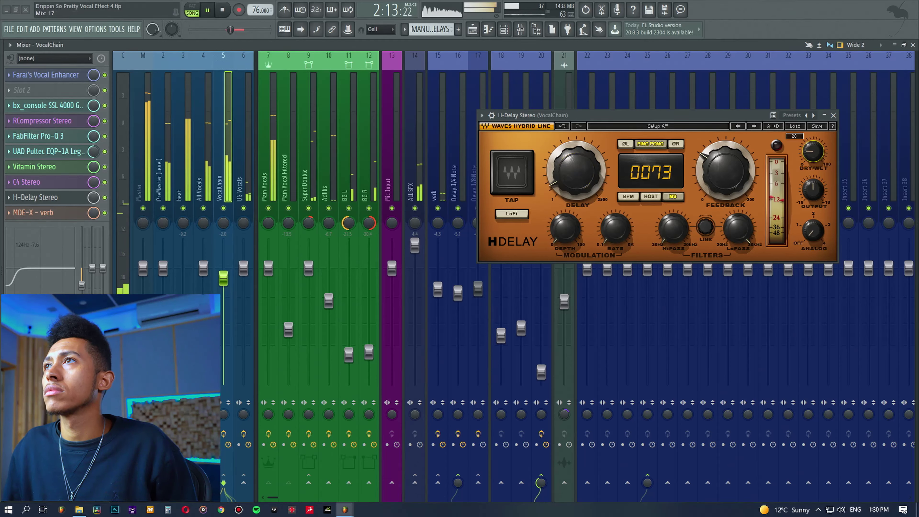
scroll(813, 151, down, 1)
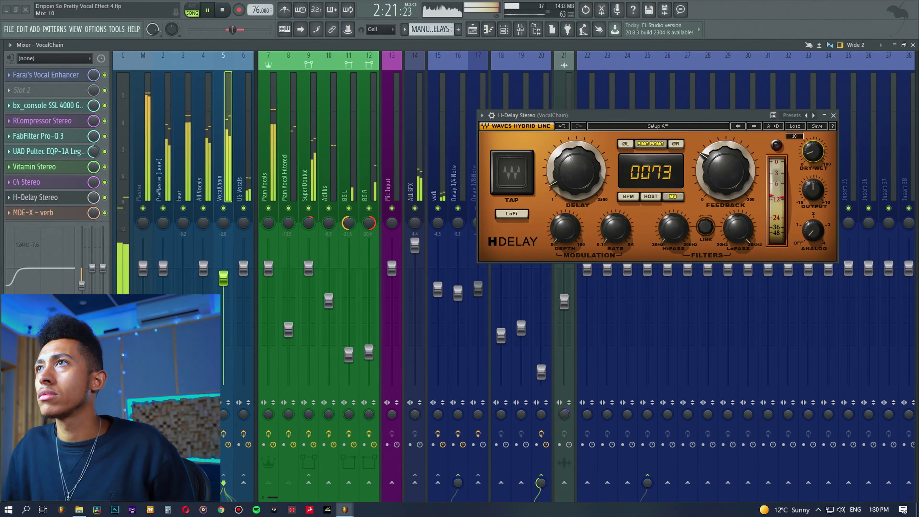
Raise the H-Delay high-pass cutoff, push the mix fully wet, and stop playback.
drag(672, 229, 672, 219)
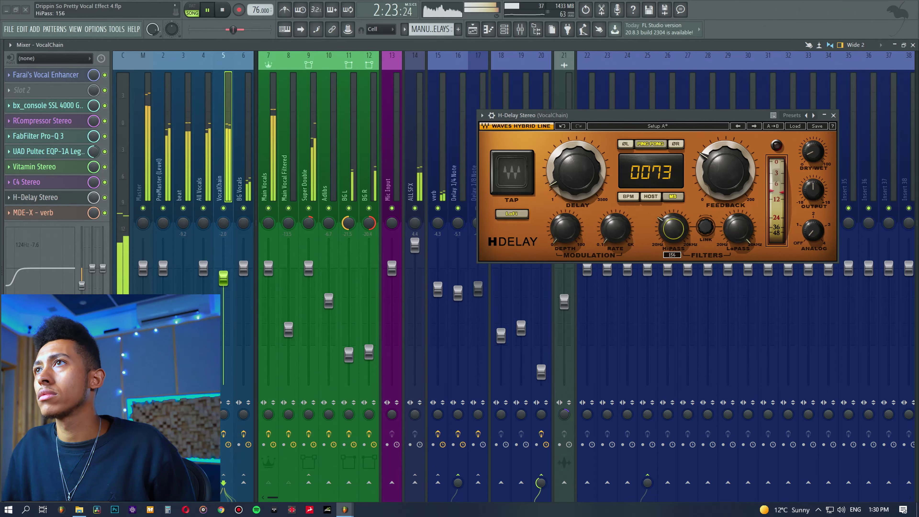
mouse_move(813, 152)
mouse_down()
mouse_move(812, 138)
mouse_move(813, 167)
mouse_up()
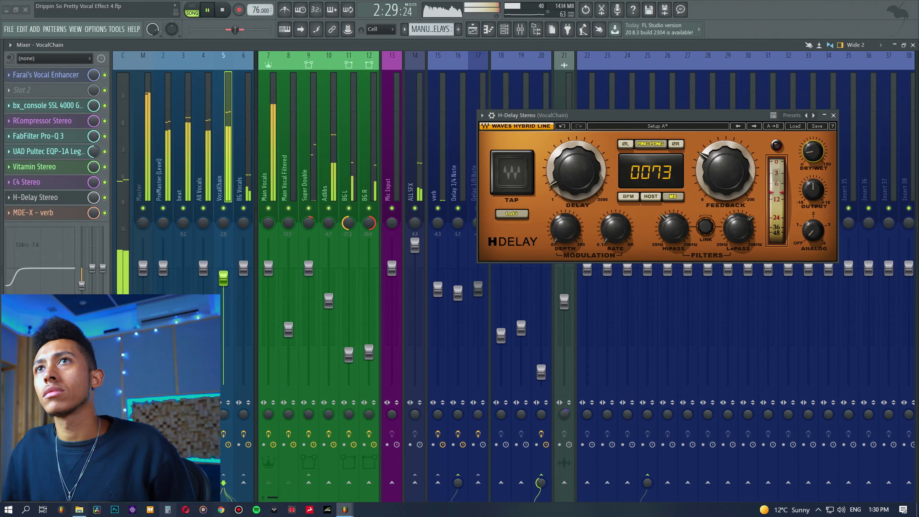
key(space)
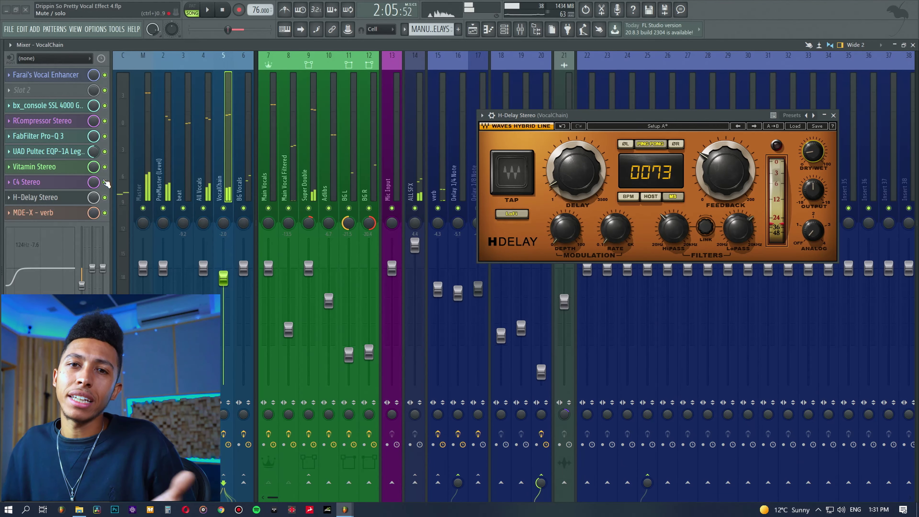
Set H-Delay to 167 ms, then delete it from VocalChain slot 9 with (none).
mouse_move(543, 191)
mouse_down()
mouse_move(543, 203)
mouse_move(542, 181)
mouse_up()
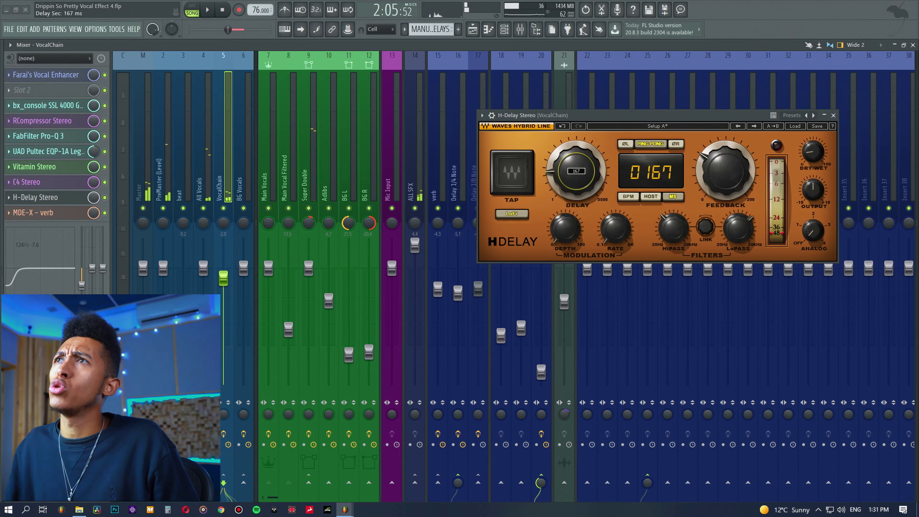
click(10, 198)
click(21, 208)
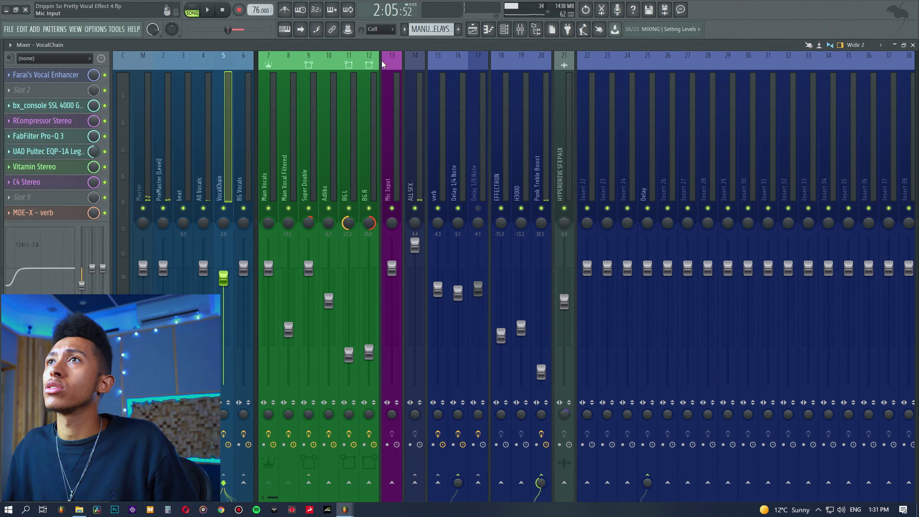
click(474, 152)
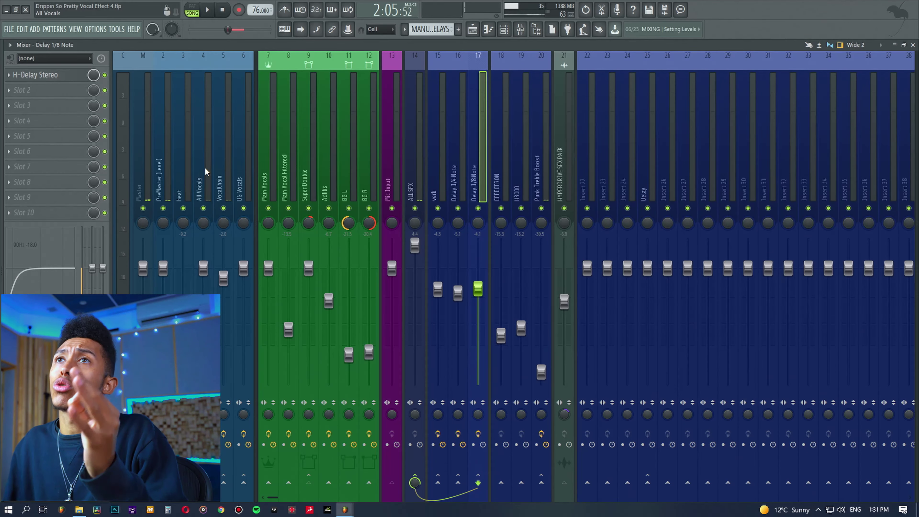
click(221, 170)
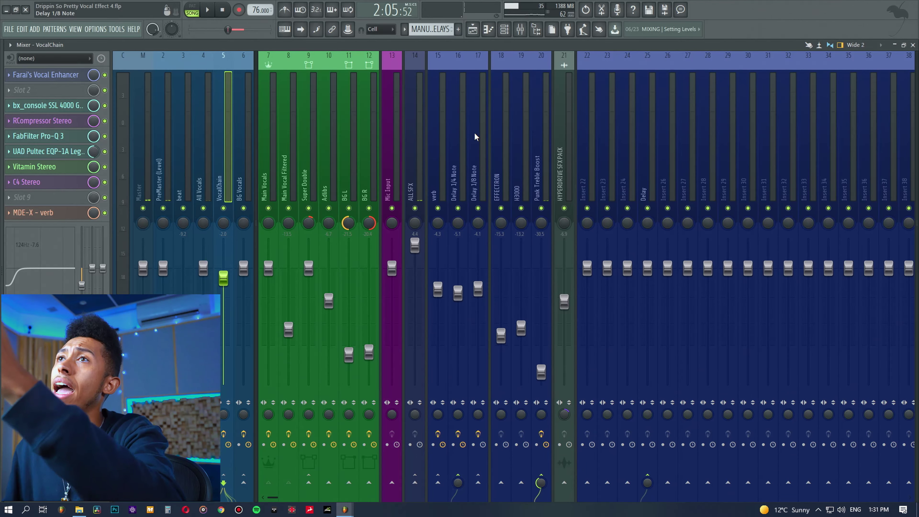
Load Fruity Delay 2 on the Delay 1/4 Note send, placed after H-Delay.
click(459, 149)
click(44, 75)
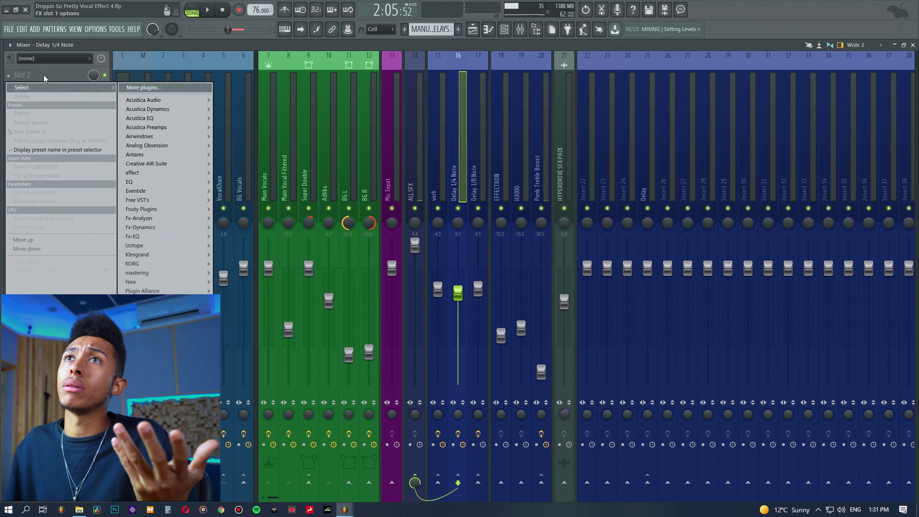
mouse_move(174, 209)
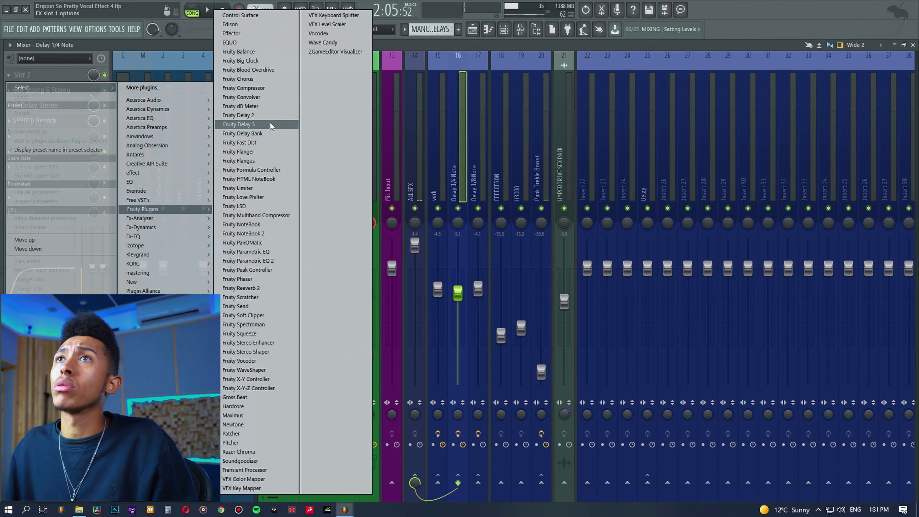
click(263, 116)
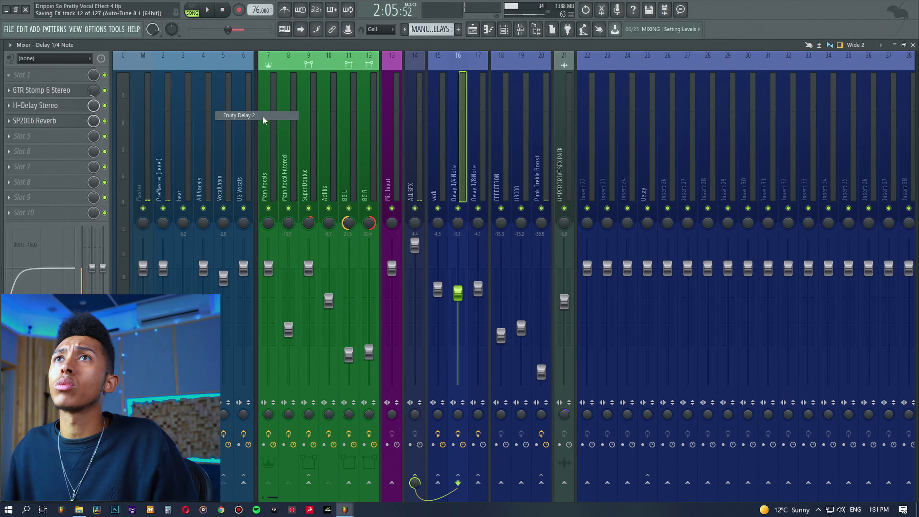
drag(161, 74, 575, 91)
drag(63, 76, 67, 106)
Bypass the send's H-Delay and set Fruity Delay 2's time to ping-pong.
click(104, 90)
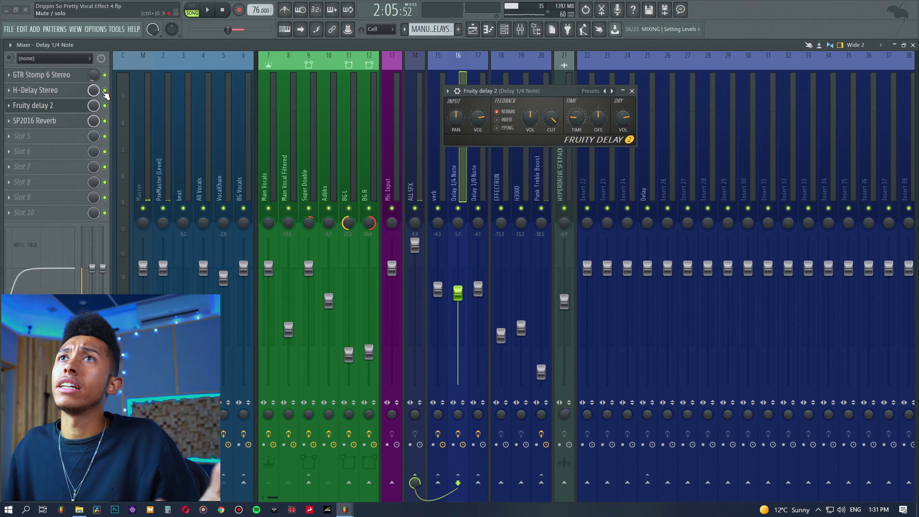
right_click(576, 118)
mouse_move(593, 133)
click(670, 158)
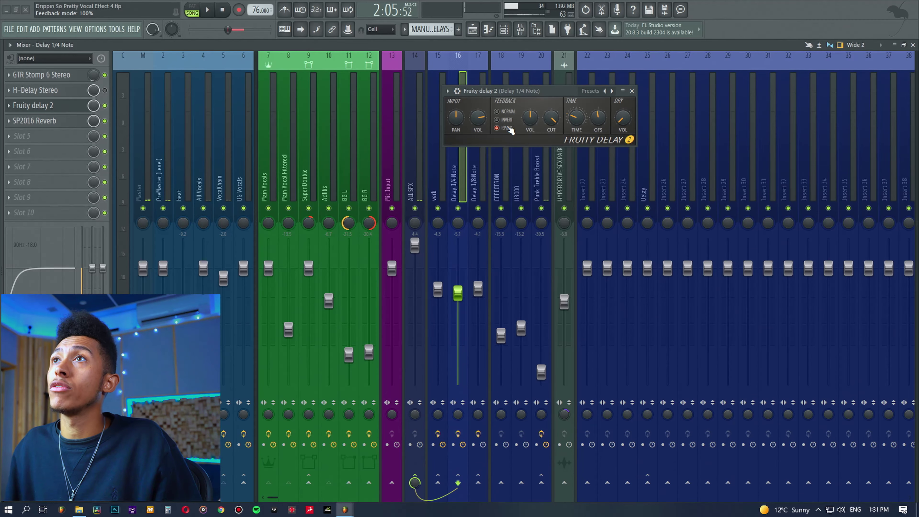
drag(506, 90, 645, 118)
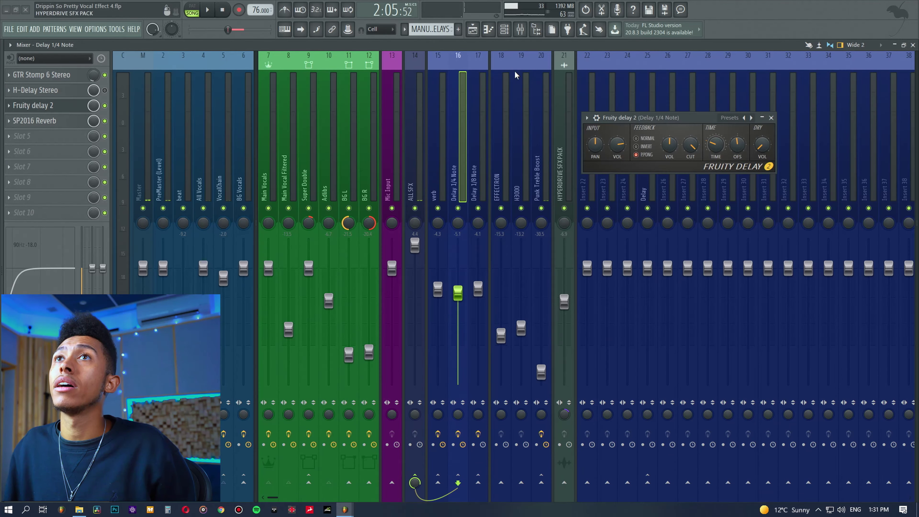